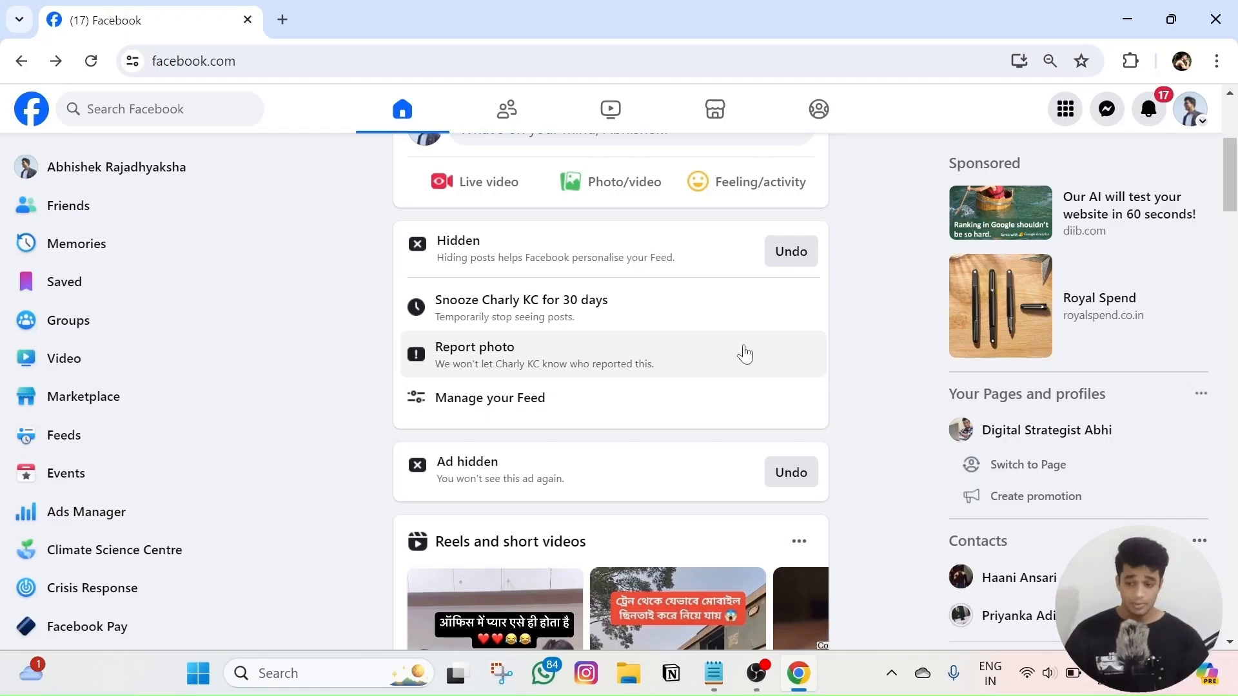
# - Open Ads Manager from the Facebook left sidebar in a new browser tab
pyautogui.rightClick(131, 515)
pyautogui.click(255, 322)
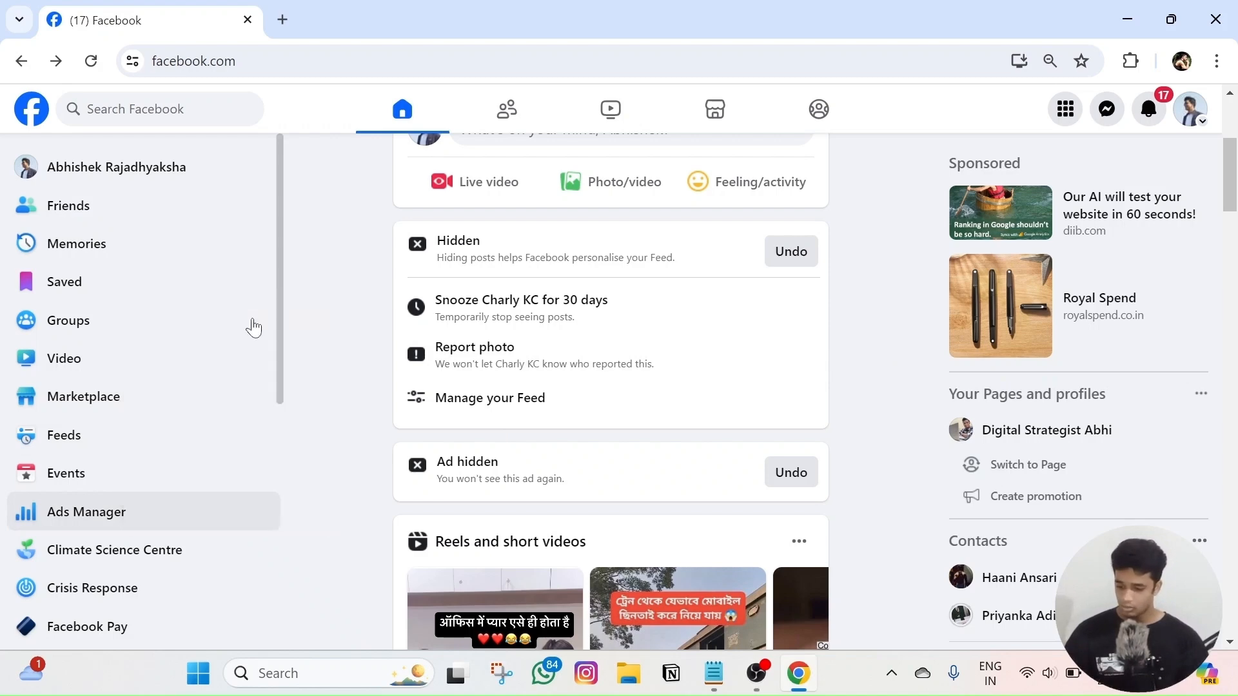
# - Switch to the Ads Manager tab and bring up the business portfolio and account switcher
pyautogui.click(392, 10)
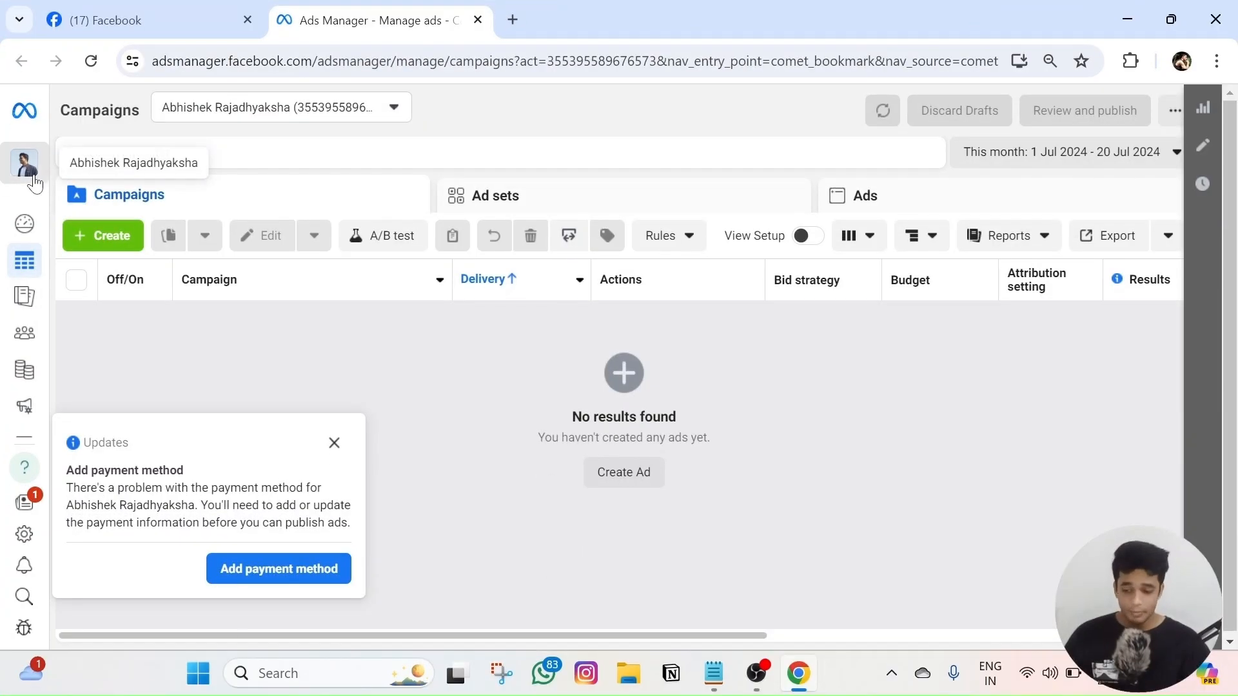
pyautogui.click(26, 161)
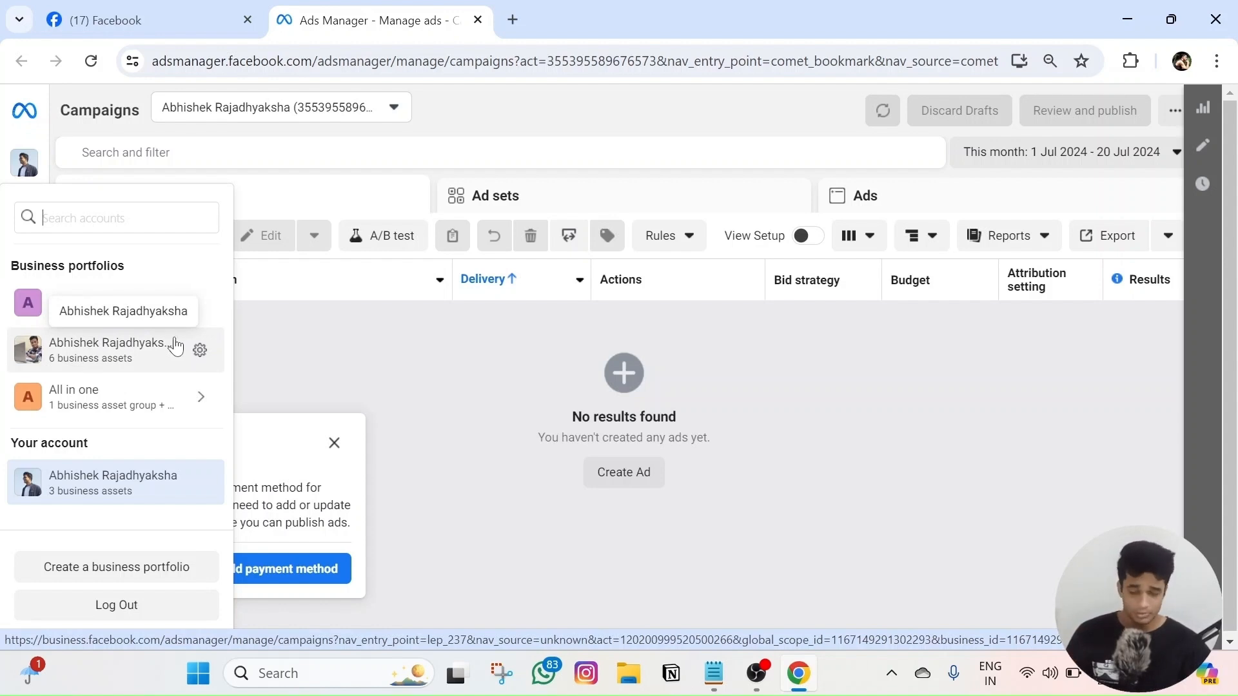
# - Open the first portfolio's settings, duplicate the tab, and switch the copy to the second portfolio
pyautogui.click(198, 305)
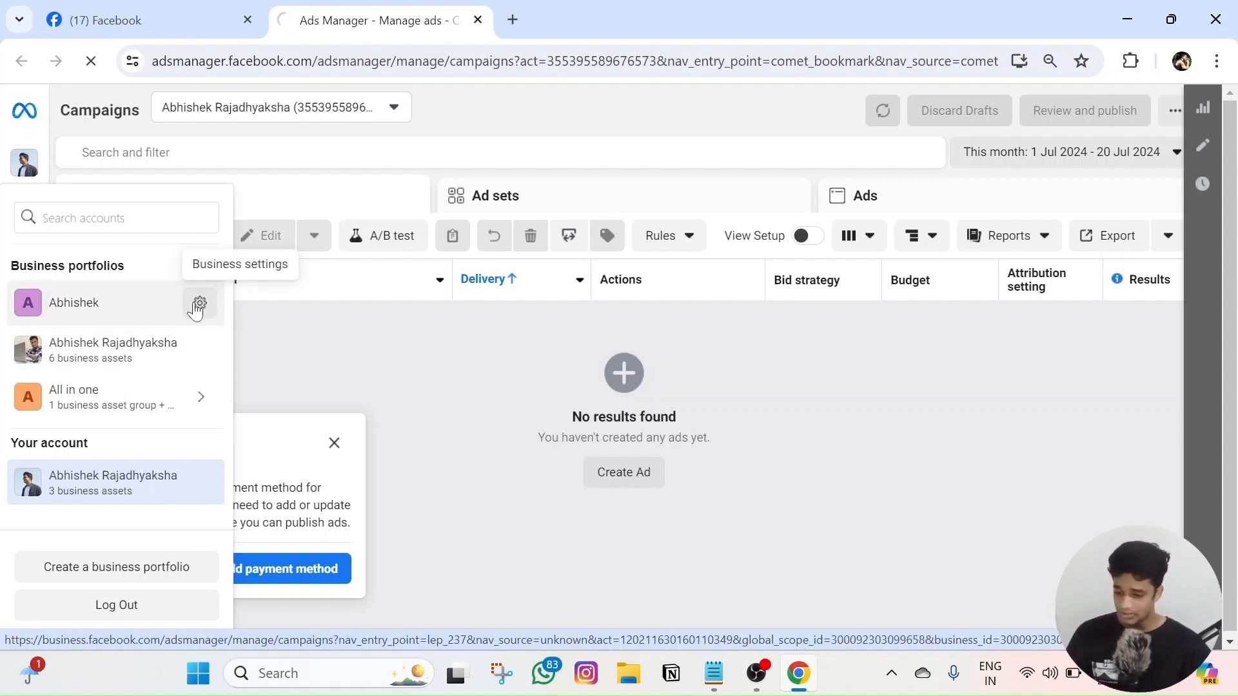
pyautogui.rightClick(340, 21)
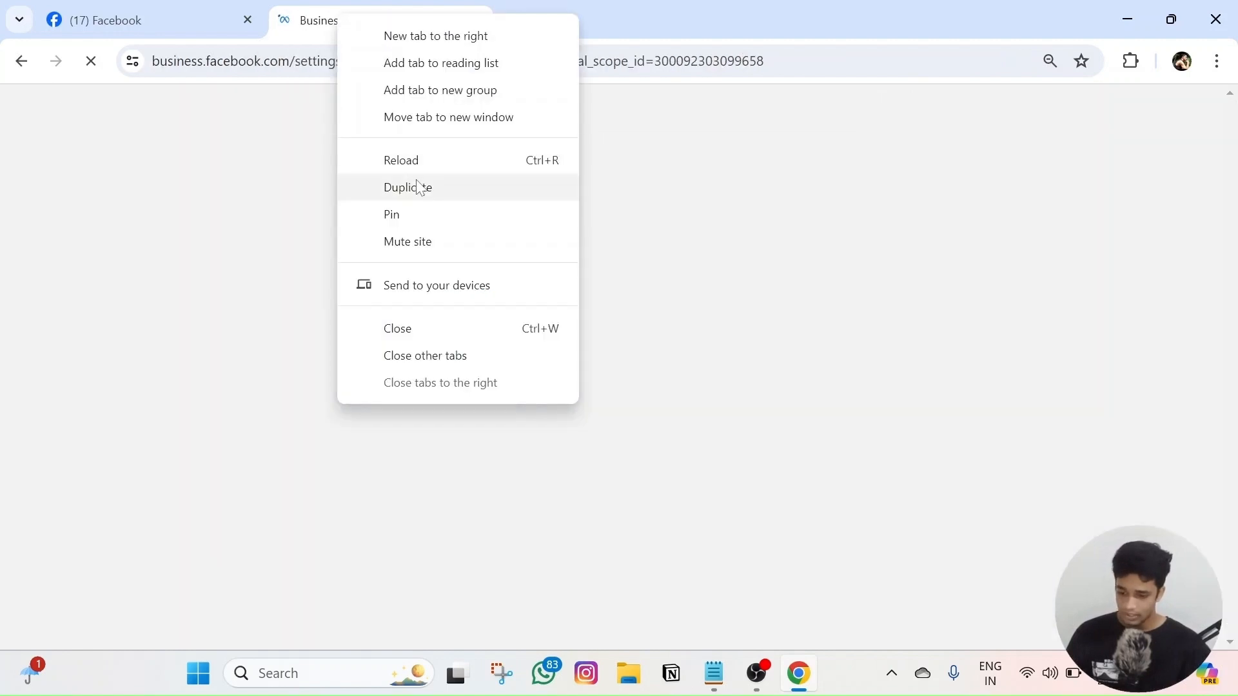
pyautogui.click(409, 187)
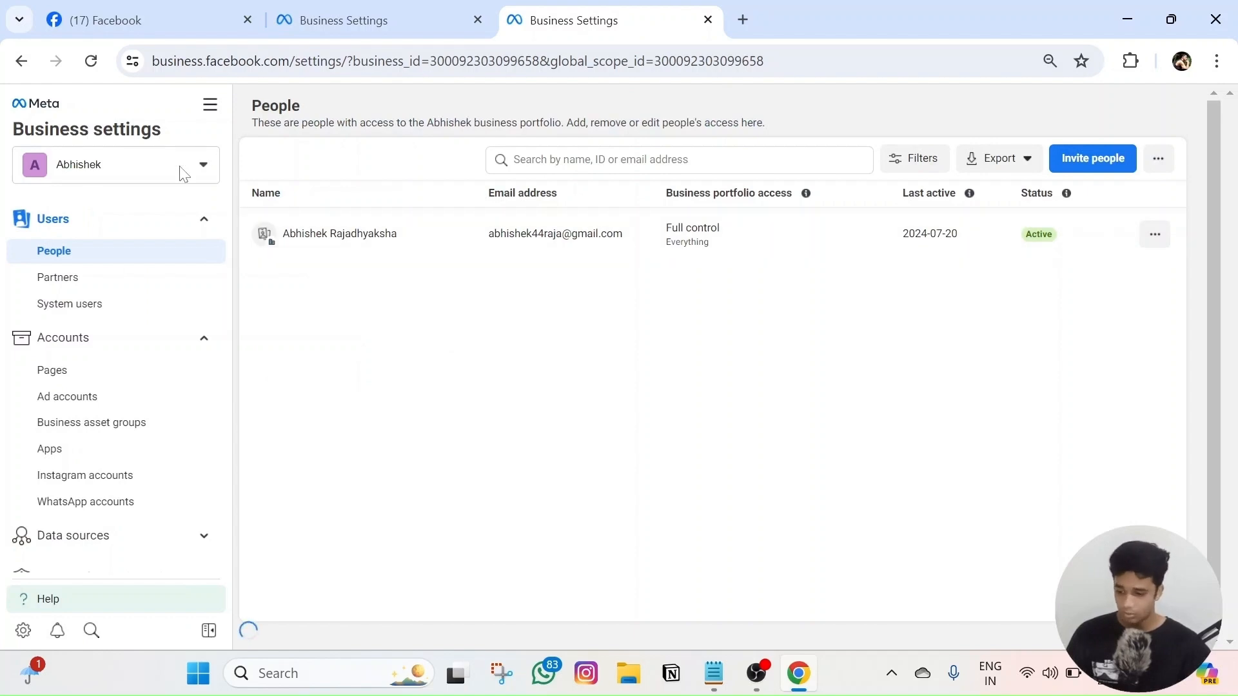
pyautogui.click(184, 173)
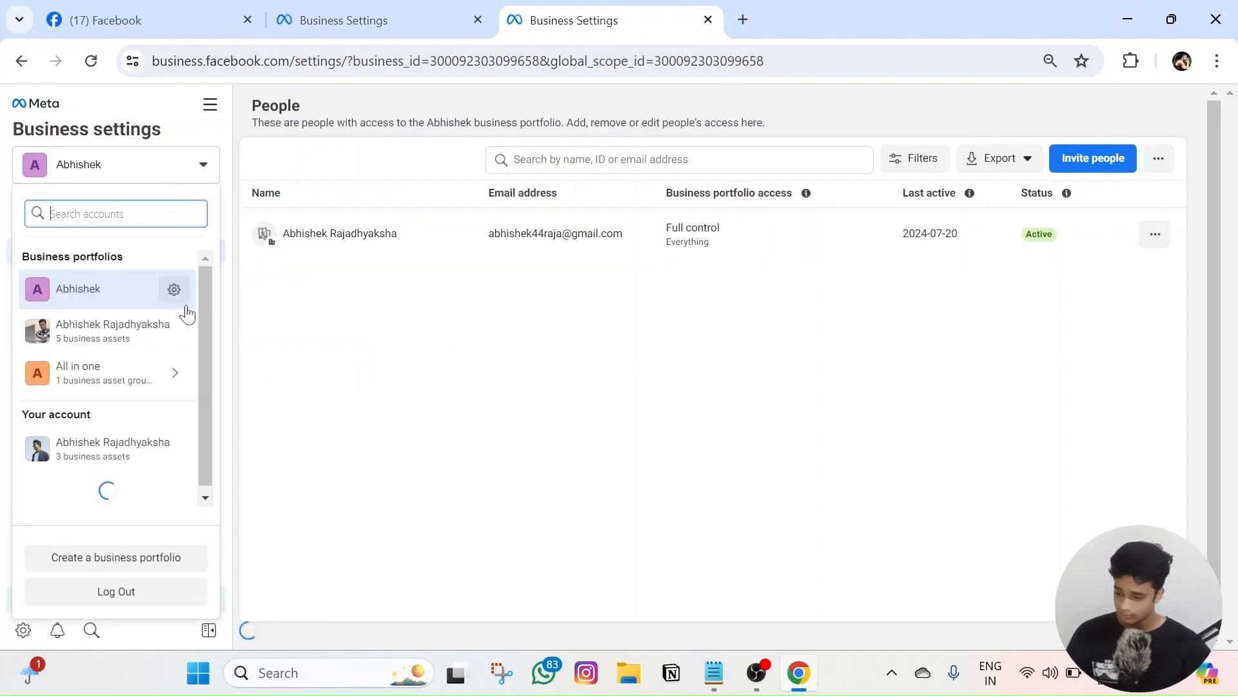
pyautogui.click(188, 334)
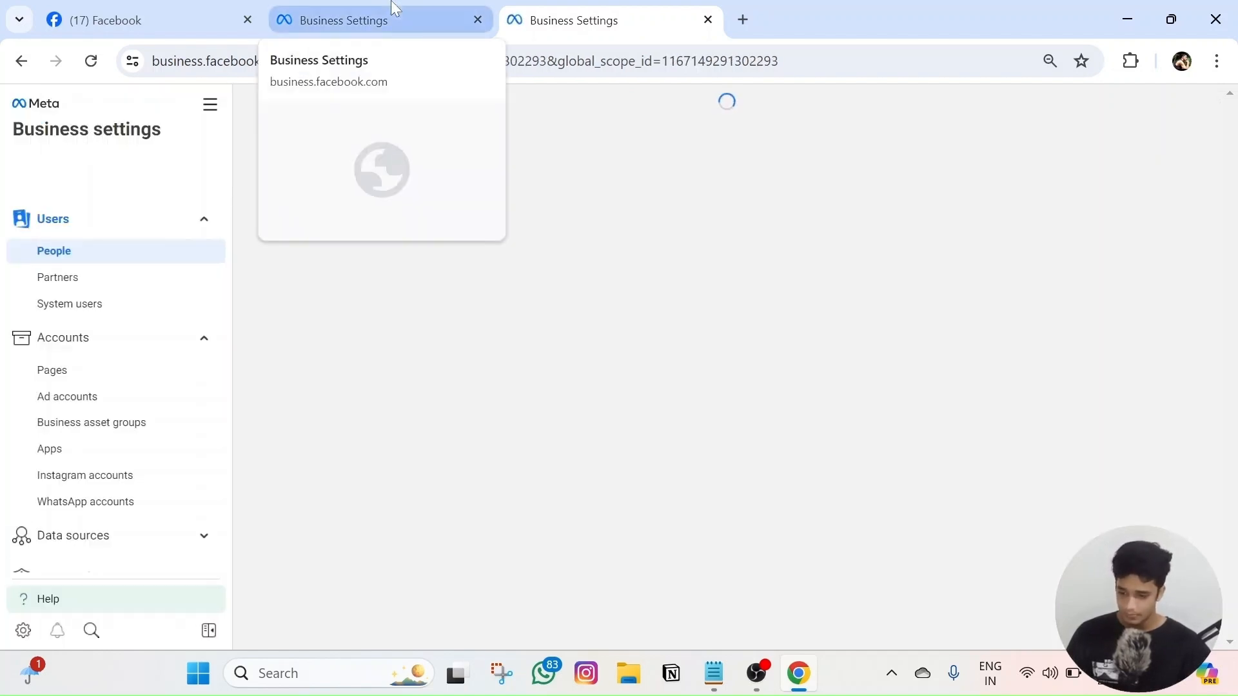
pyautogui.click(395, 8)
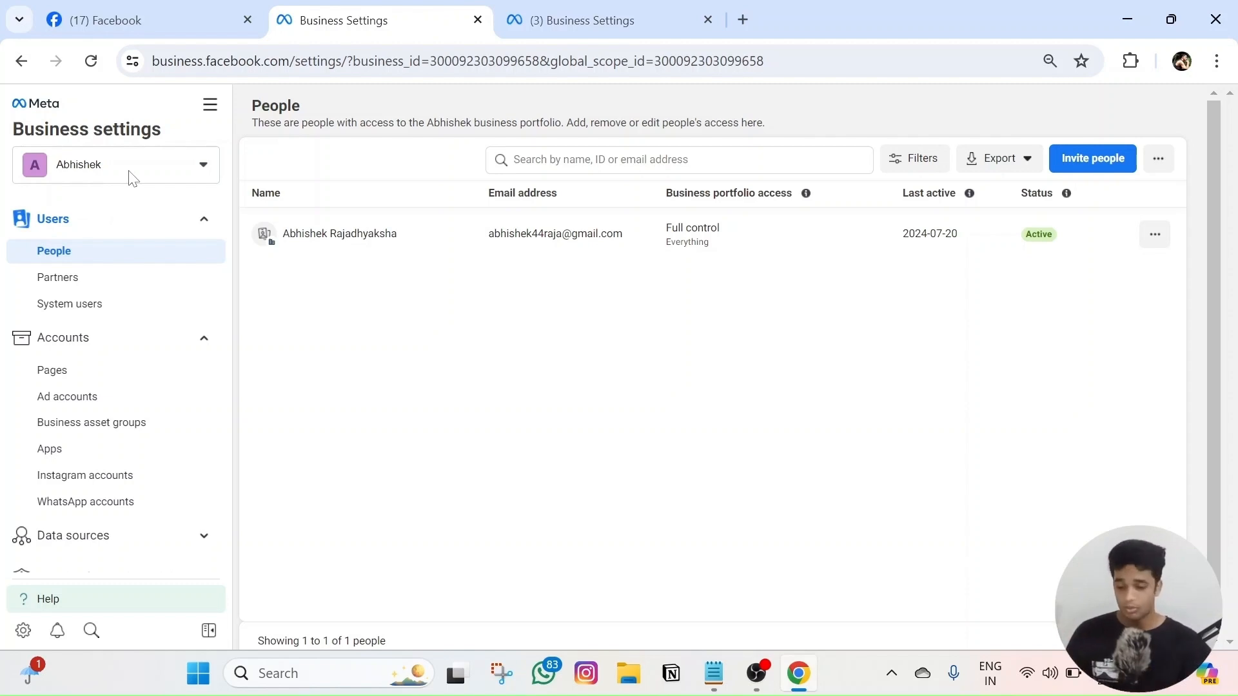
# - Flip between both portfolio tabs comparing people lists, then open the second portfolio's Partners page
pyautogui.click(588, 12)
pyautogui.click(388, 9)
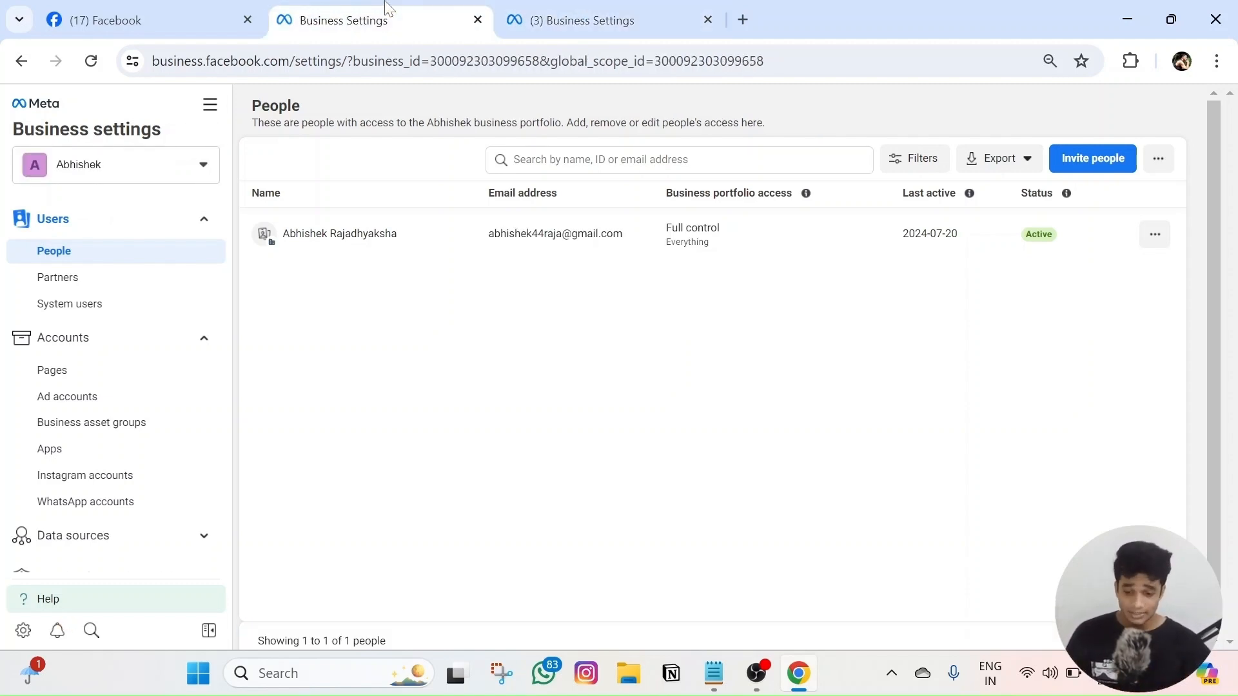
pyautogui.click(535, 10)
pyautogui.click(116, 166)
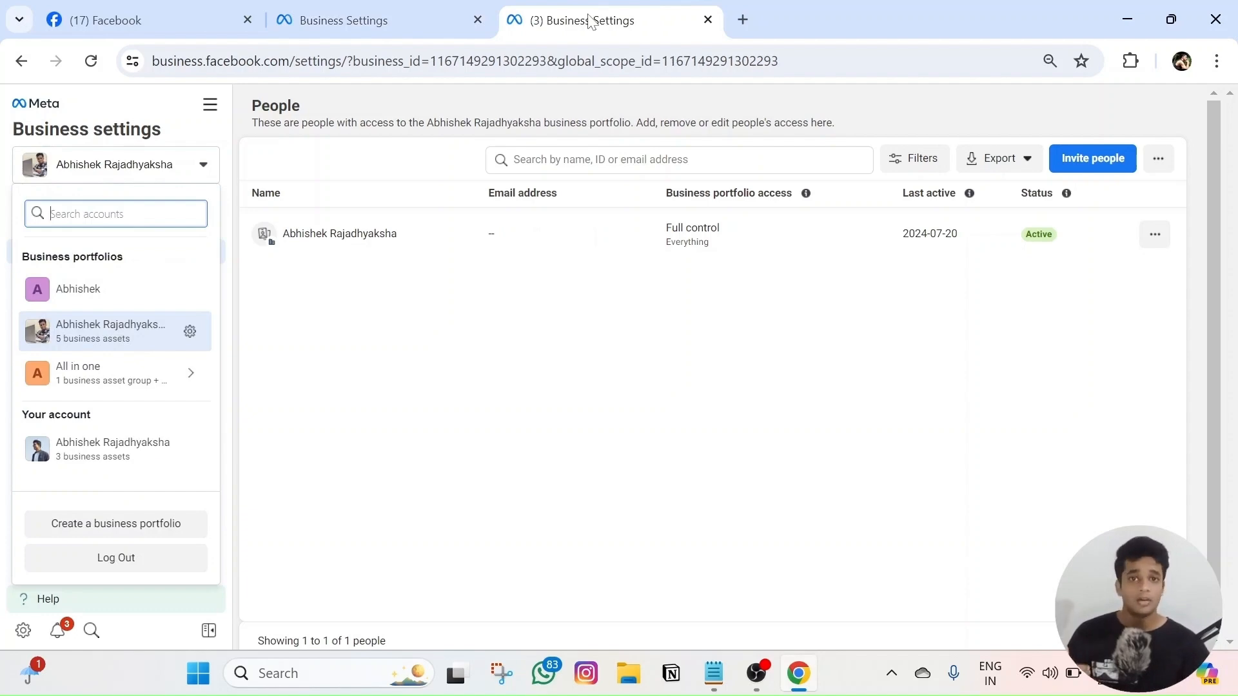
pyautogui.click(681, 332)
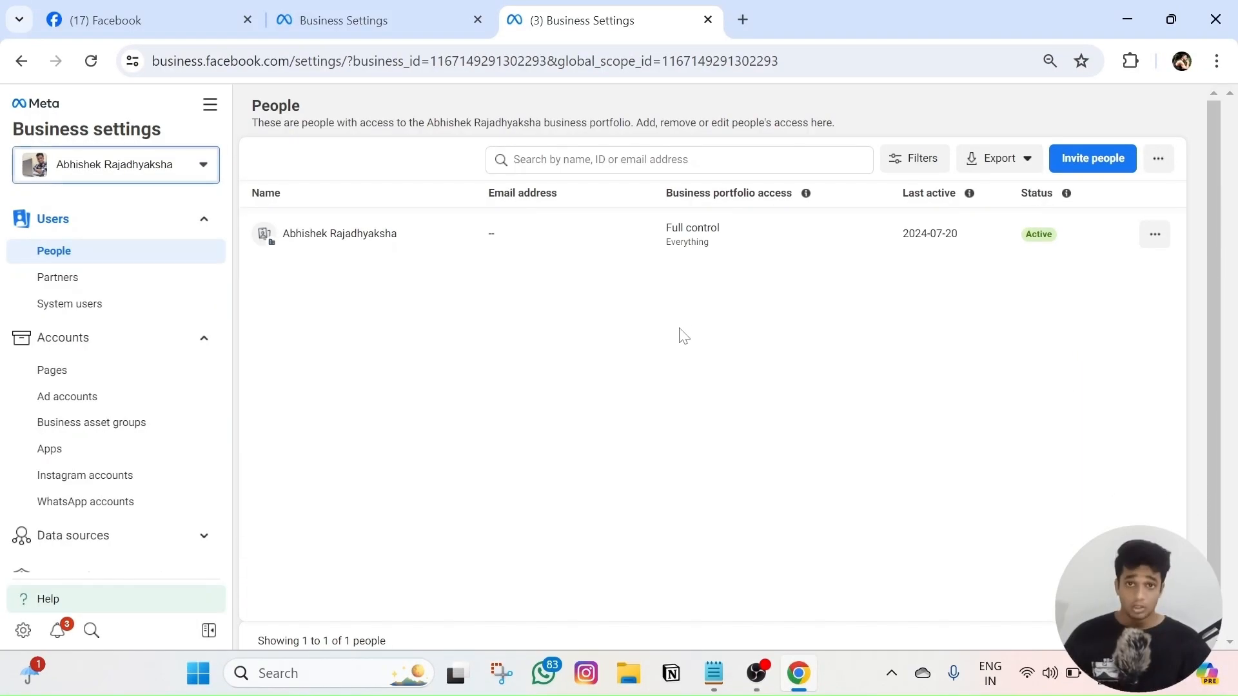
pyautogui.click(391, 11)
pyautogui.click(573, 11)
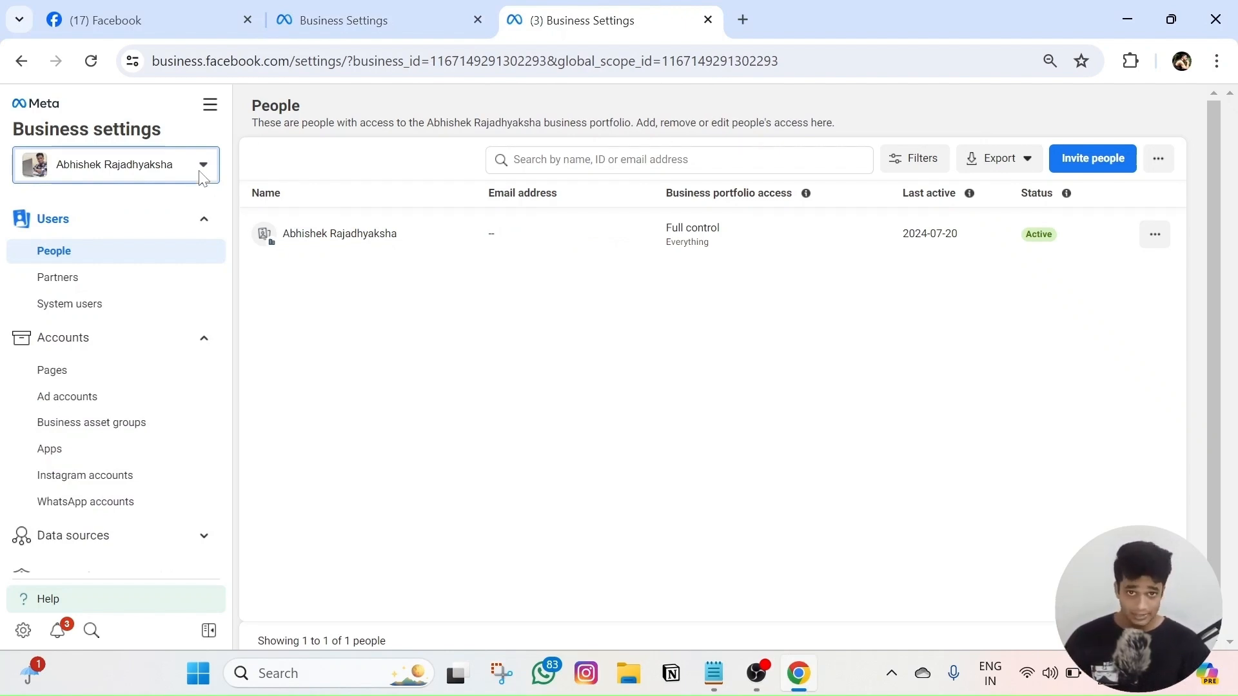
pyautogui.click(303, 14)
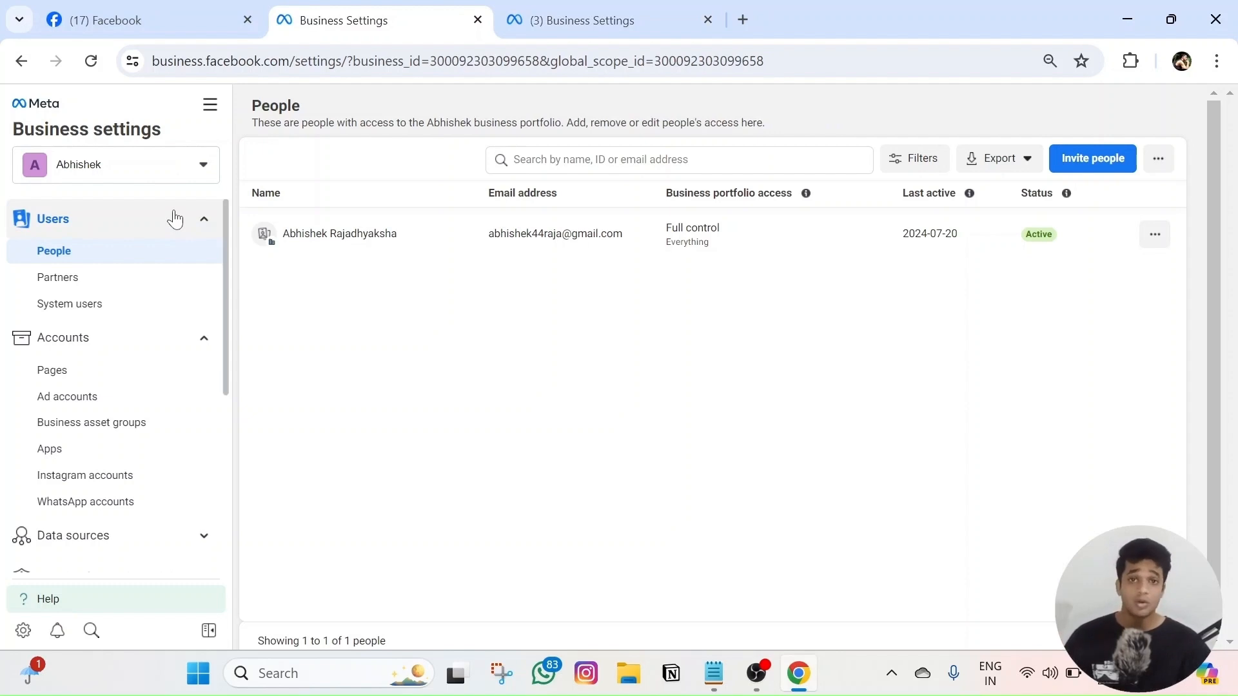
pyautogui.click(594, 9)
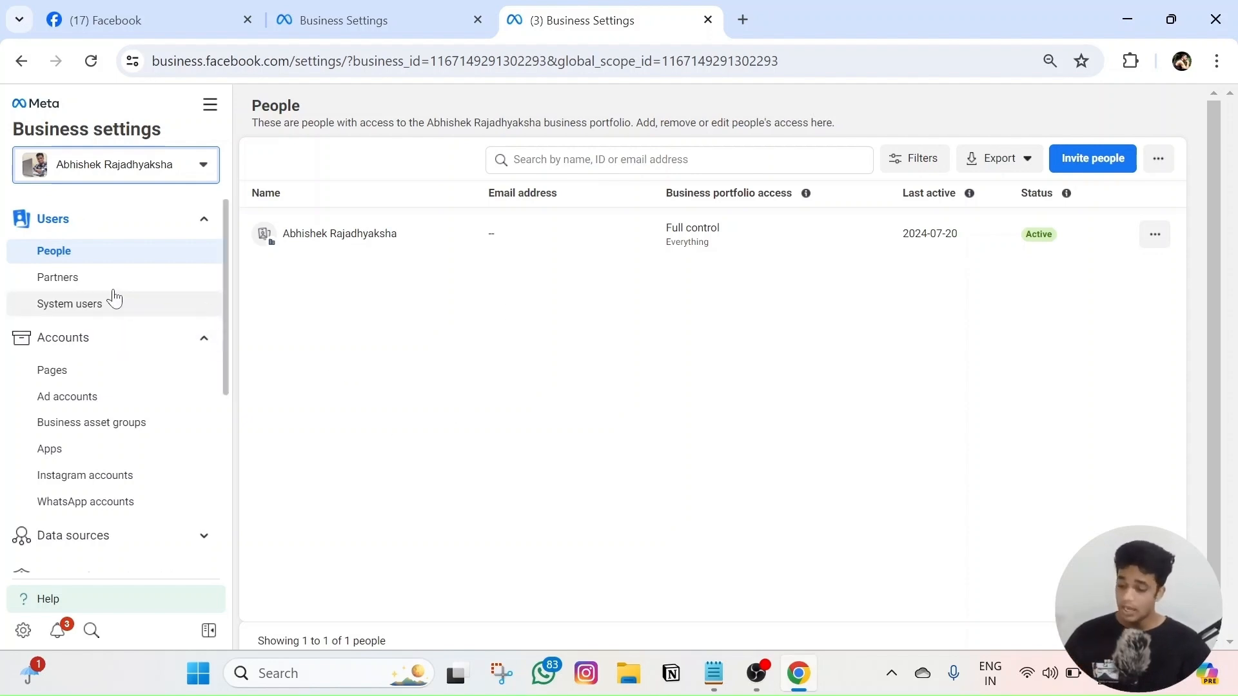
pyautogui.click(62, 284)
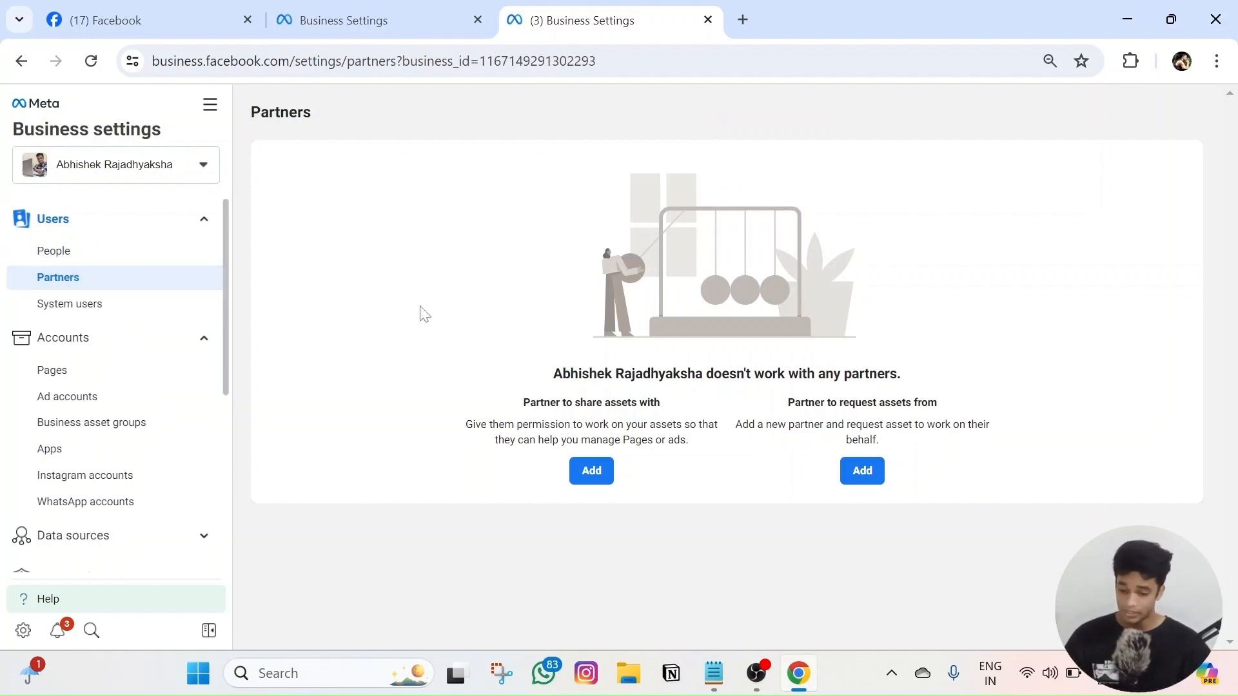
# - Review the share and request partner options, then add a partner to request assets from
pyautogui.moveTo(523, 403); pyautogui.dragTo(675, 405)
pyautogui.moveTo(786, 403); pyautogui.dragTo(948, 405)
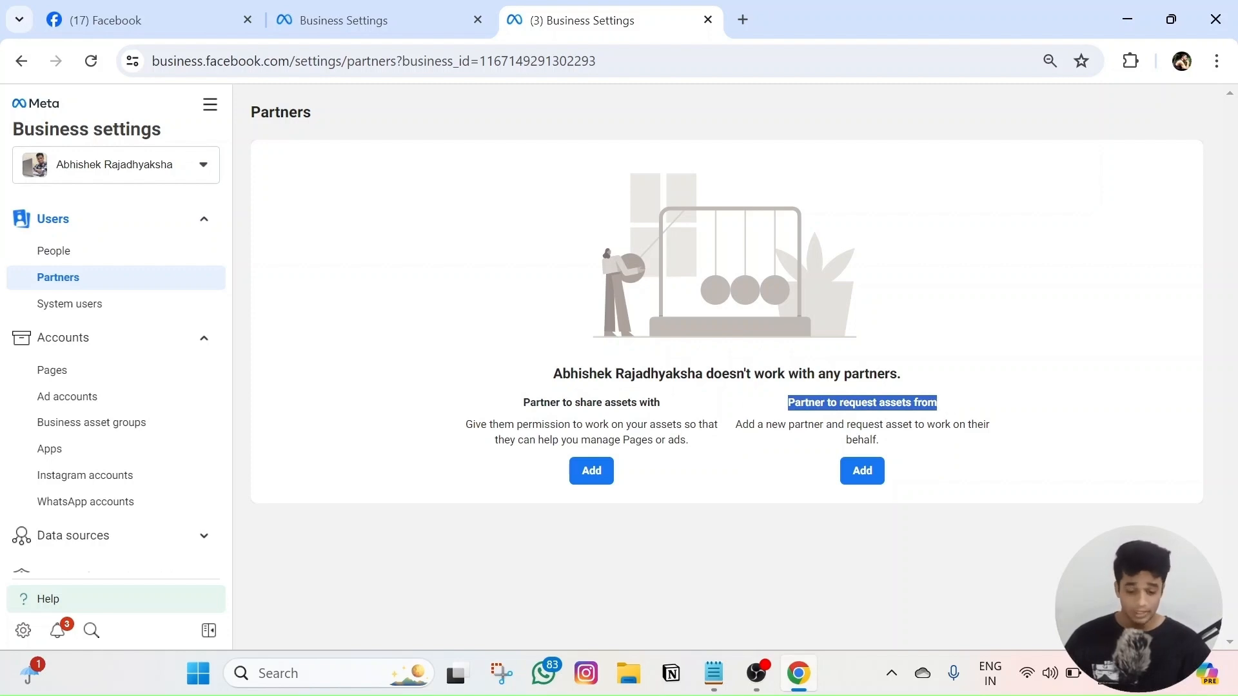
pyautogui.click(857, 468)
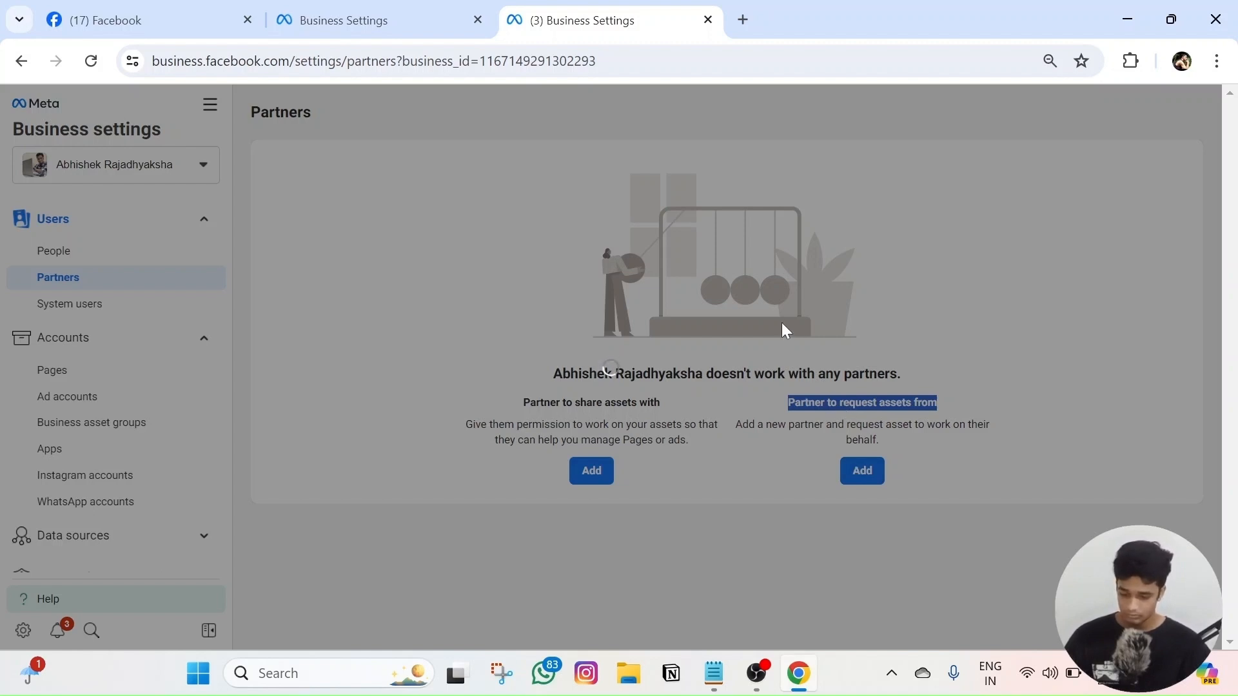
# - Start the partner request form and enter the contact's name and e-mail address
pyautogui.click(797, 580)
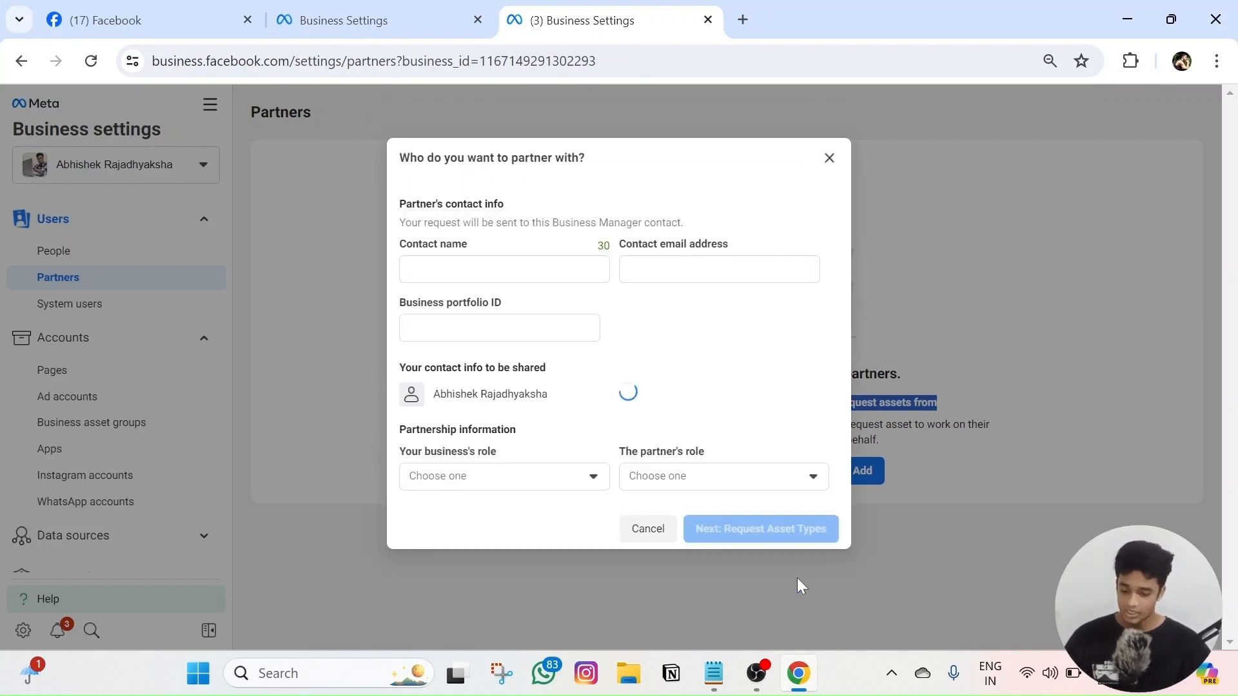
pyautogui.click(514, 268)
pyautogui.write('Abhishel')
pyautogui.press('BackSpace')
pyautogui.write('k')
pyautogui.press('Tab')
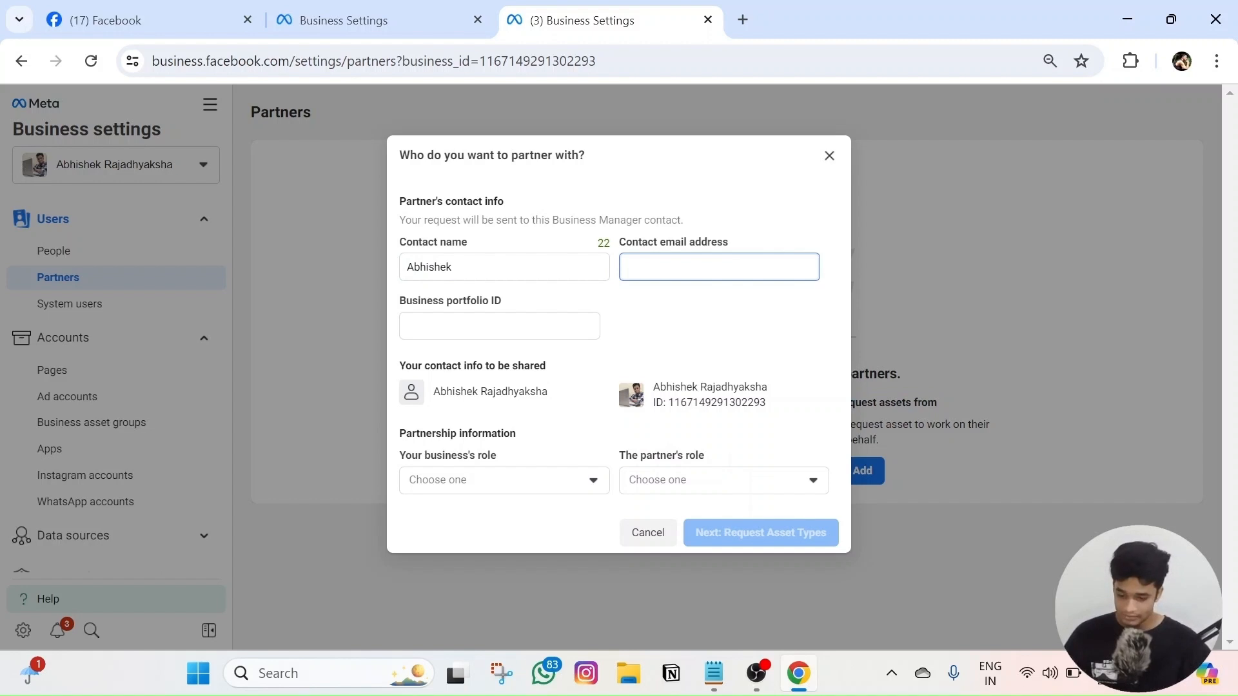
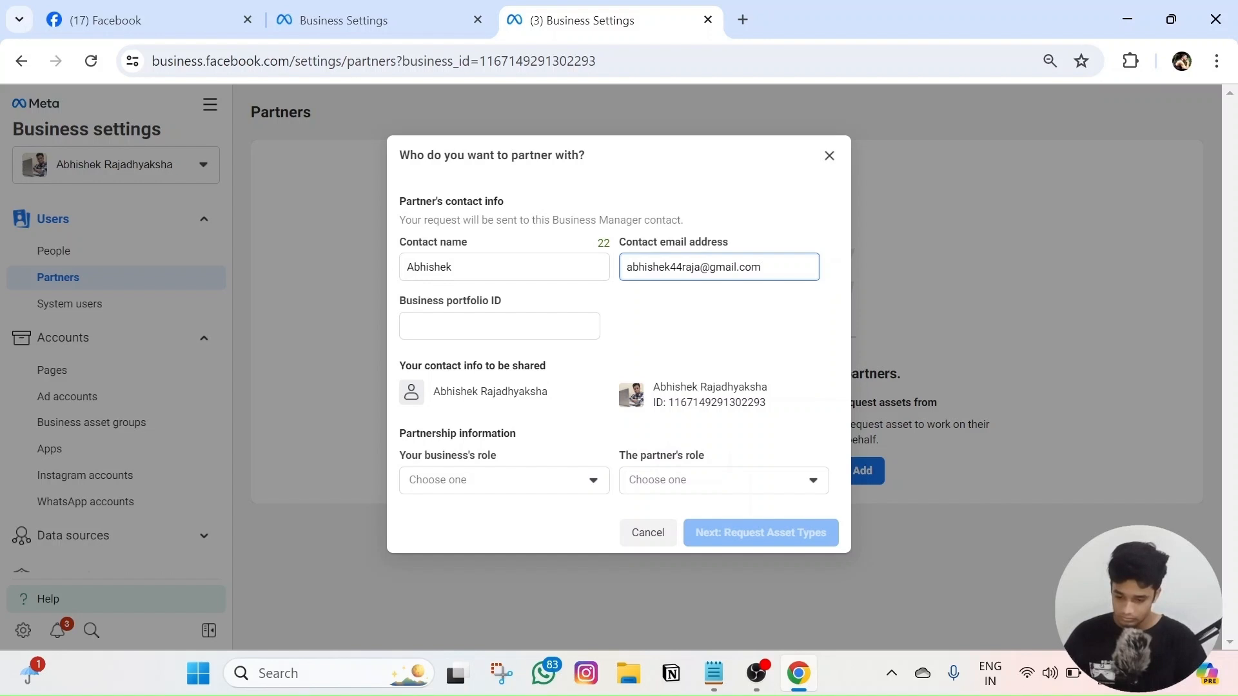
pyautogui.click(535, 326)
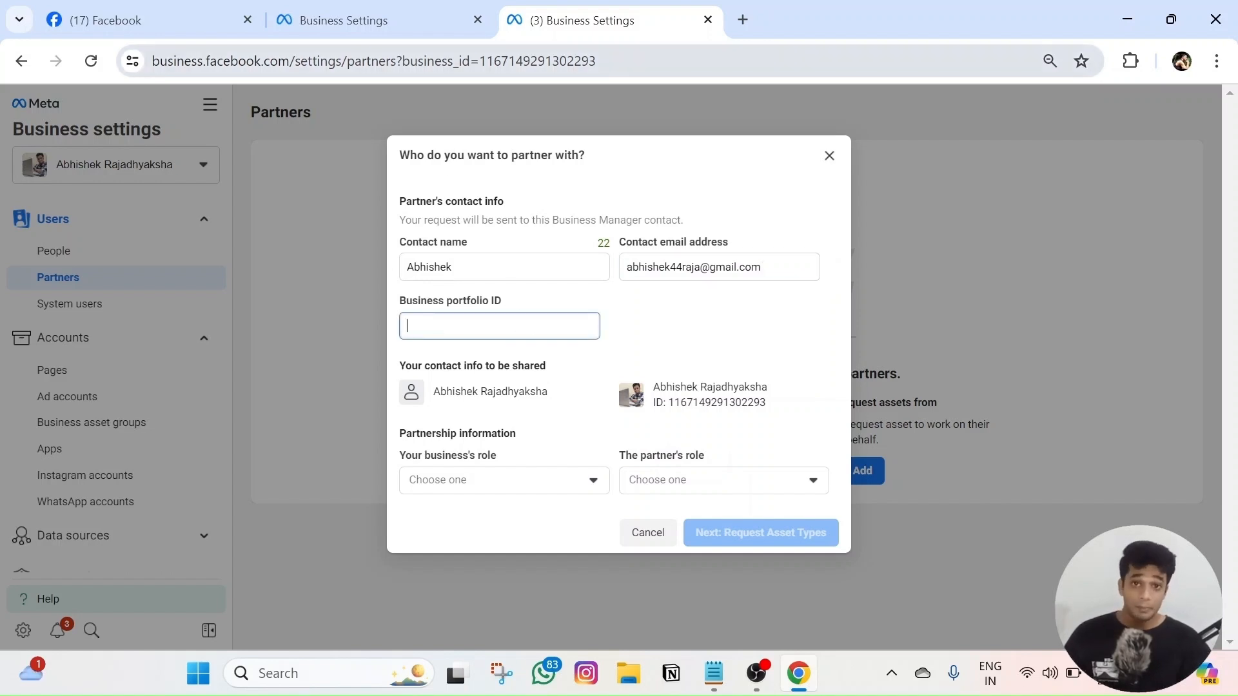
# - Open the first portfolio's Business info page to find its Business Manager ID
pyautogui.click(364, 13)
pyautogui.scroll(-5, 91, 428)
pyautogui.scroll(5, 152, 364)
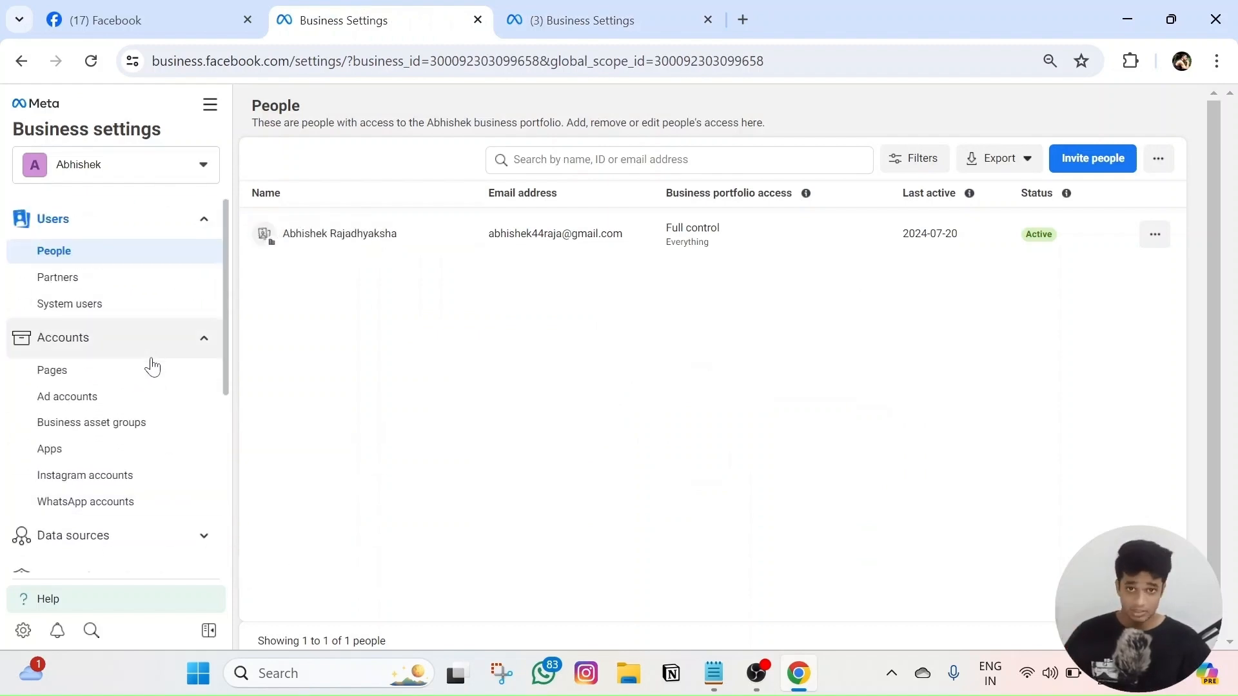
pyautogui.scroll(-5, 152, 364)
pyautogui.click(75, 523)
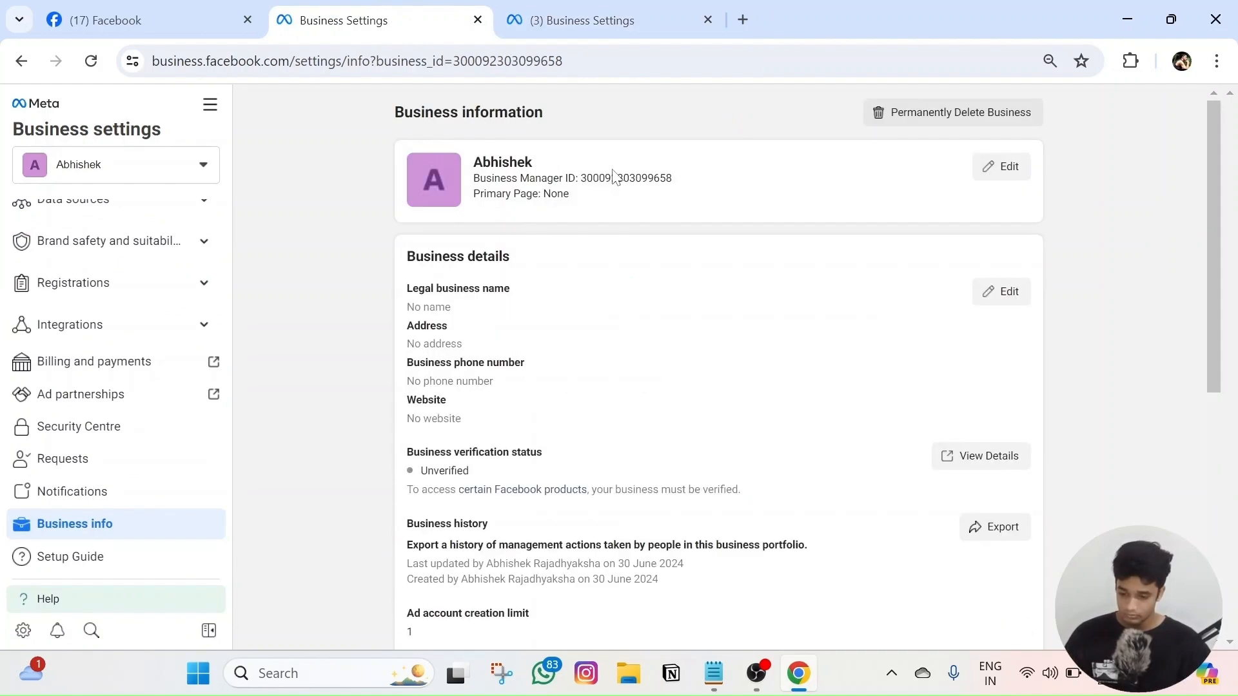
# - Copy the first portfolio's Business Manager ID and paste it into the Business portfolio ID field
pyautogui.doubleClick(612, 178)
pyautogui.hotkey('ctrl', 'c')
pyautogui.click(613, 20)
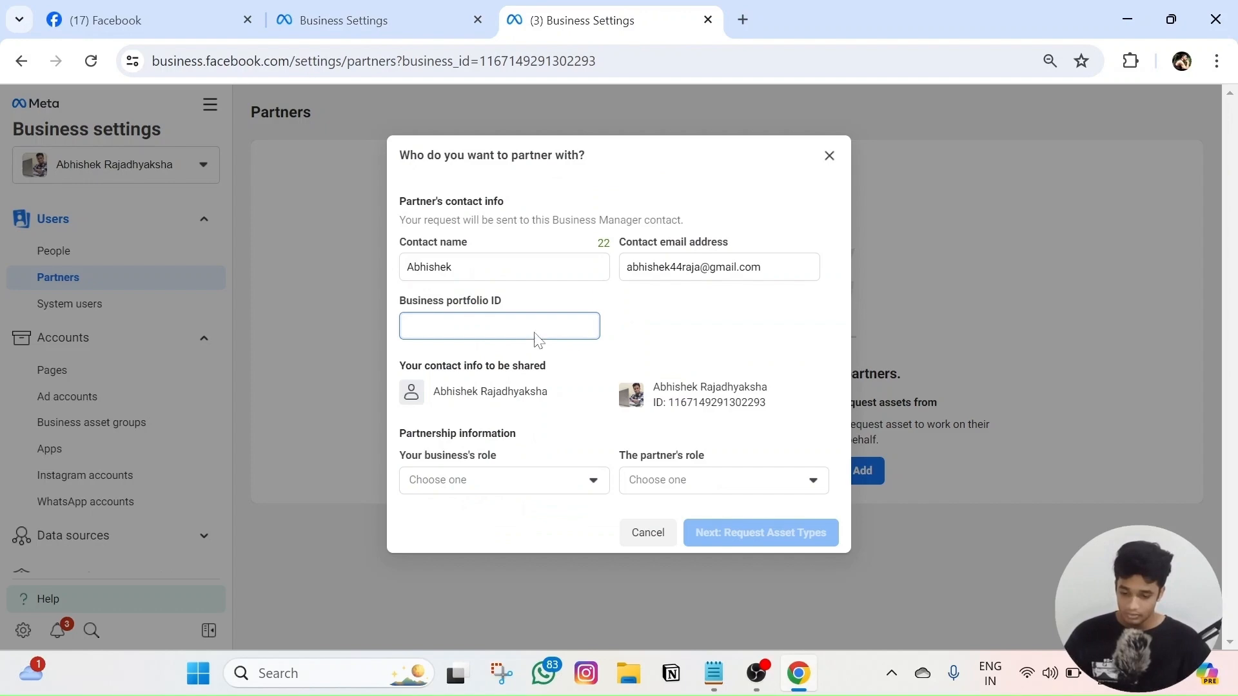
pyautogui.click(403, 17)
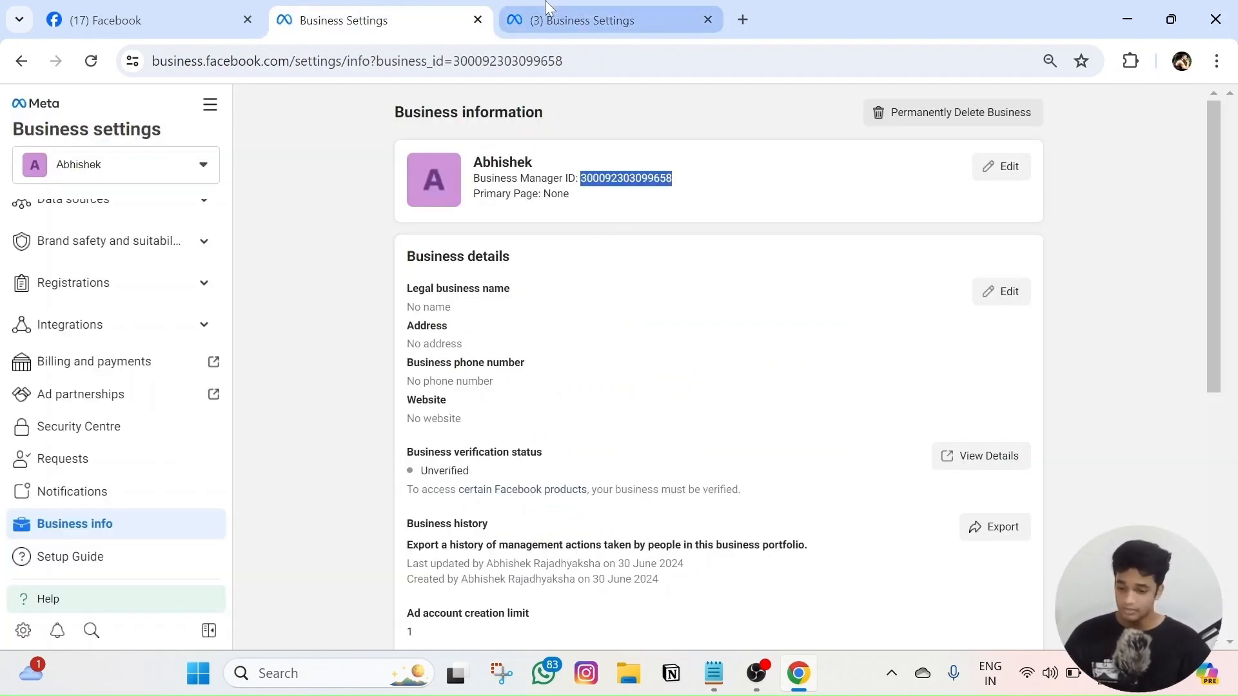
pyautogui.click(547, 9)
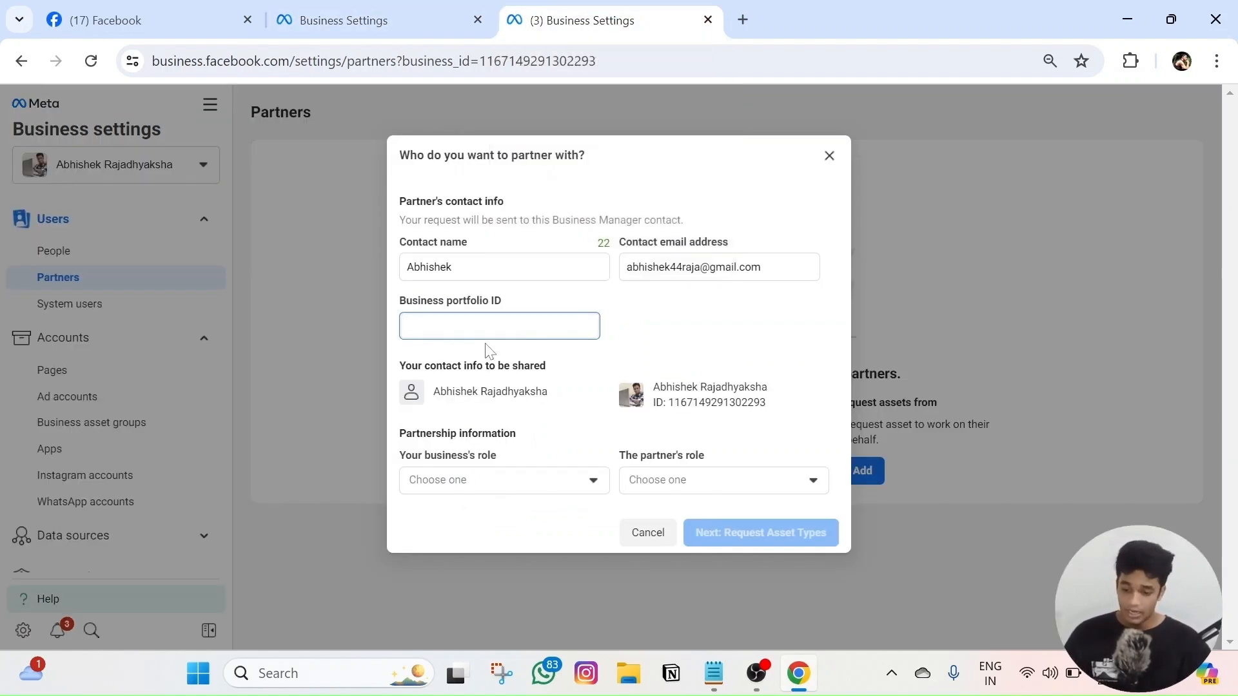
pyautogui.hotkey('ctrl', 'v')
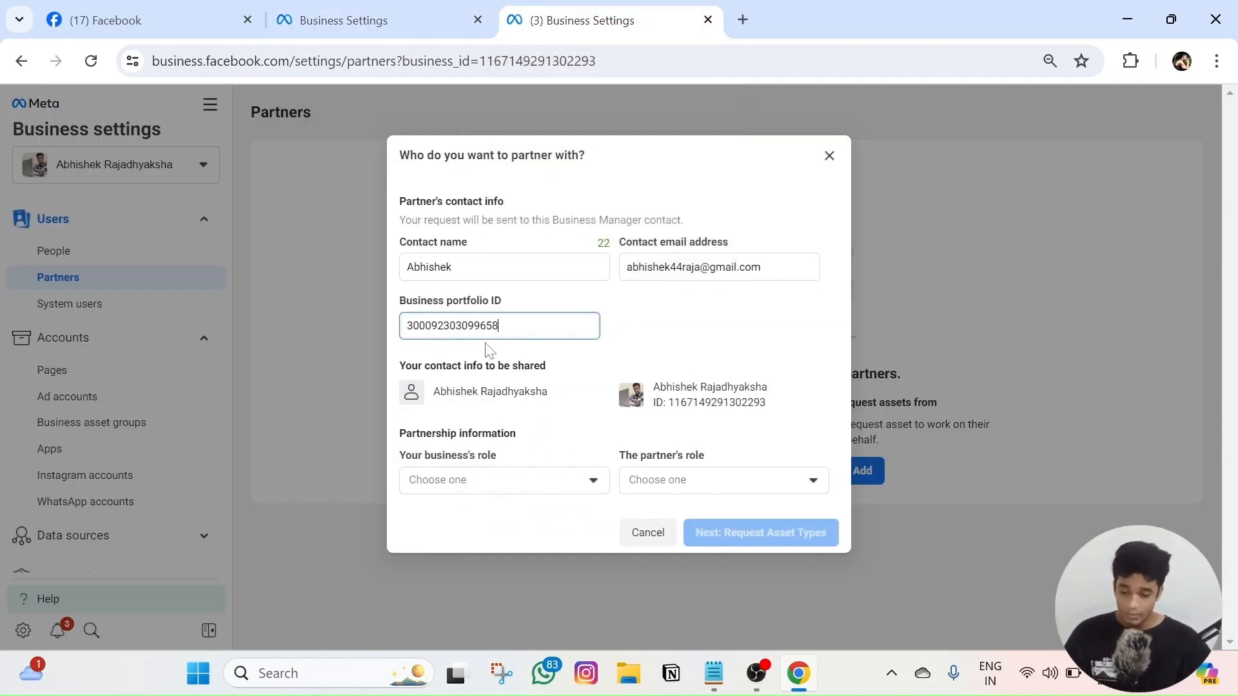
# - Set your business's role to Media agency and the partner's role to Brand or business
pyautogui.click(487, 480)
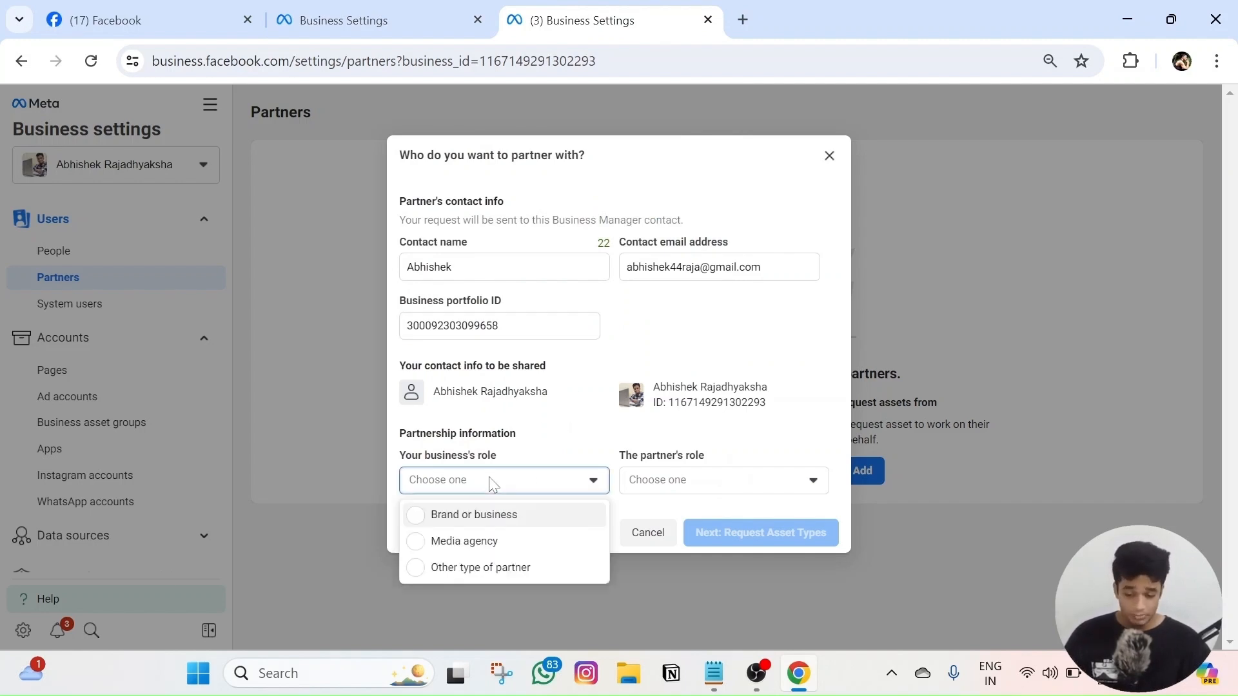
pyautogui.click(500, 548)
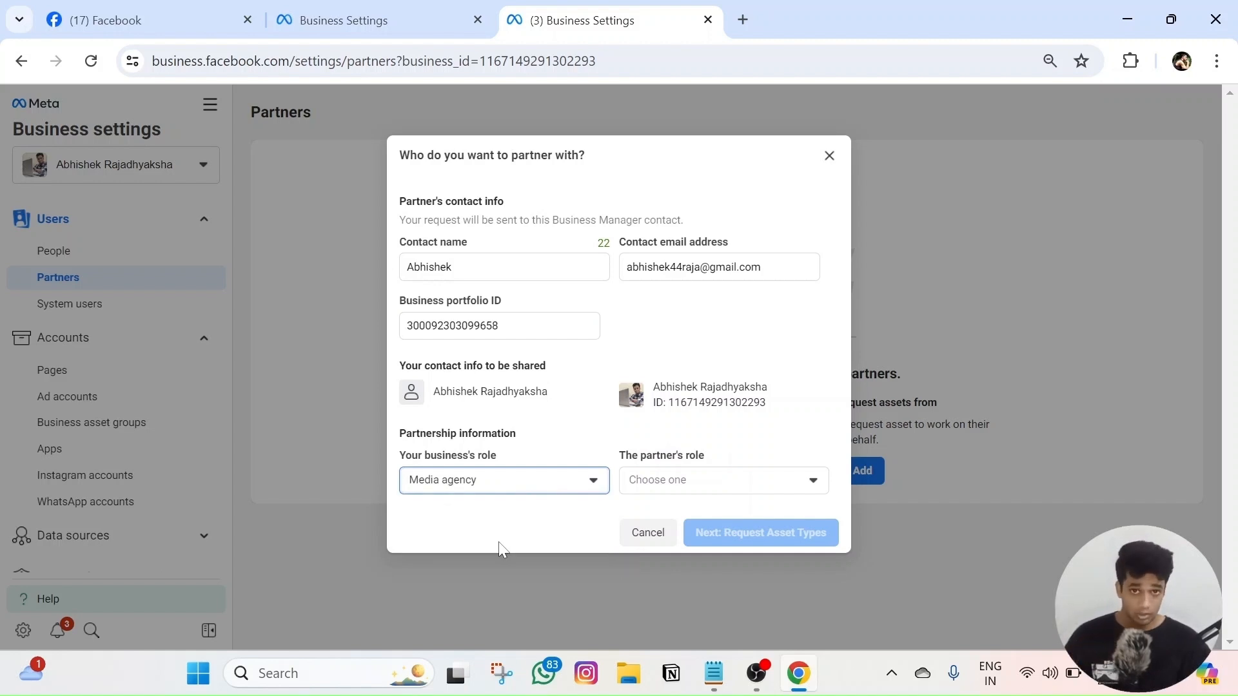
pyautogui.click(678, 486)
pyautogui.click(683, 512)
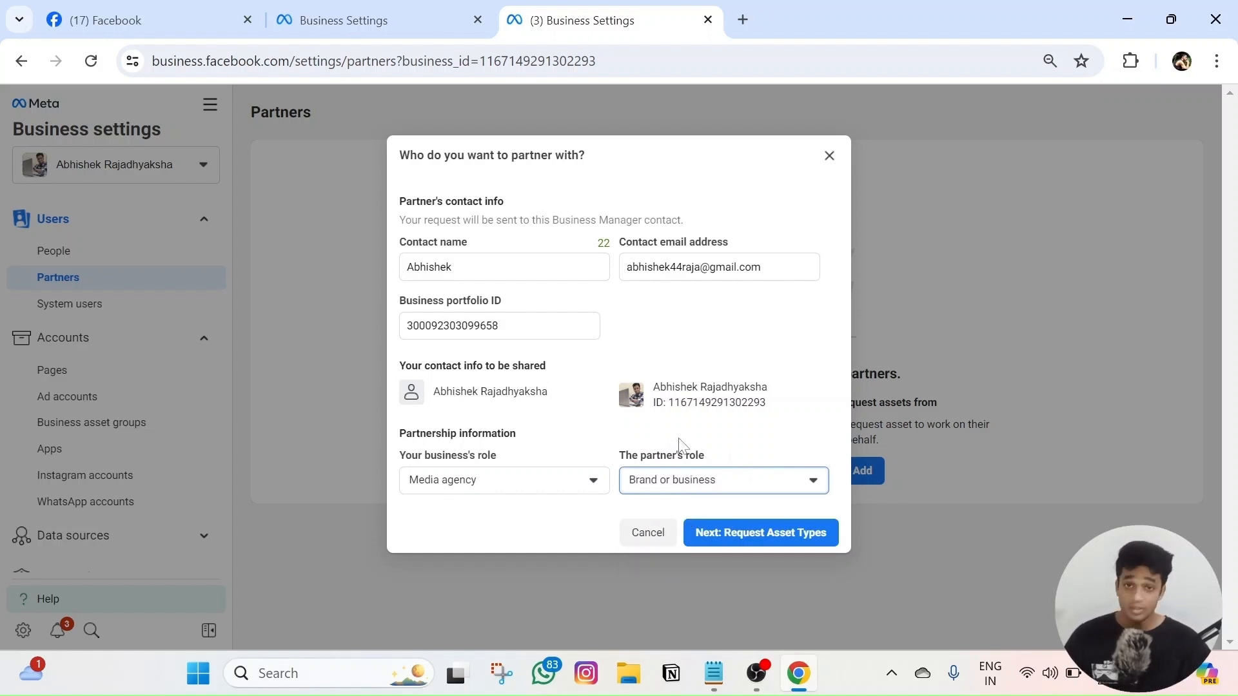
pyautogui.click(733, 532)
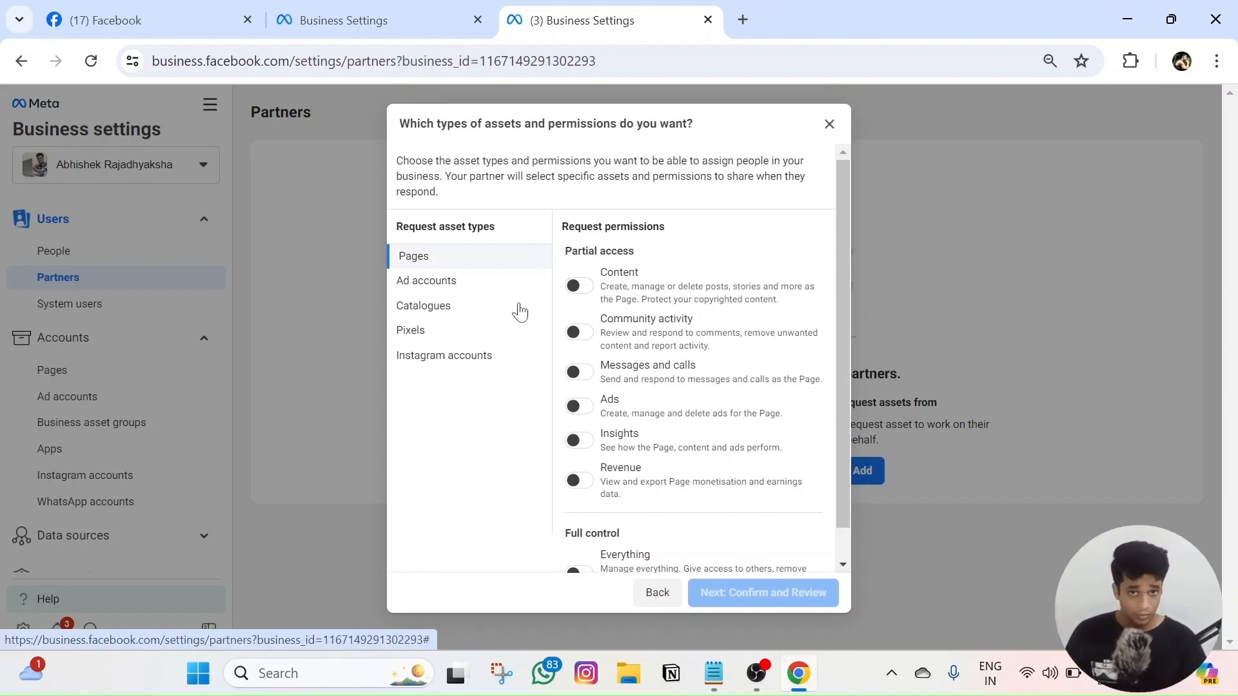
# - Request Everything access for Pages and Manage ad accounts permission, then proceed to review
pyautogui.scroll(-1, 612, 387)
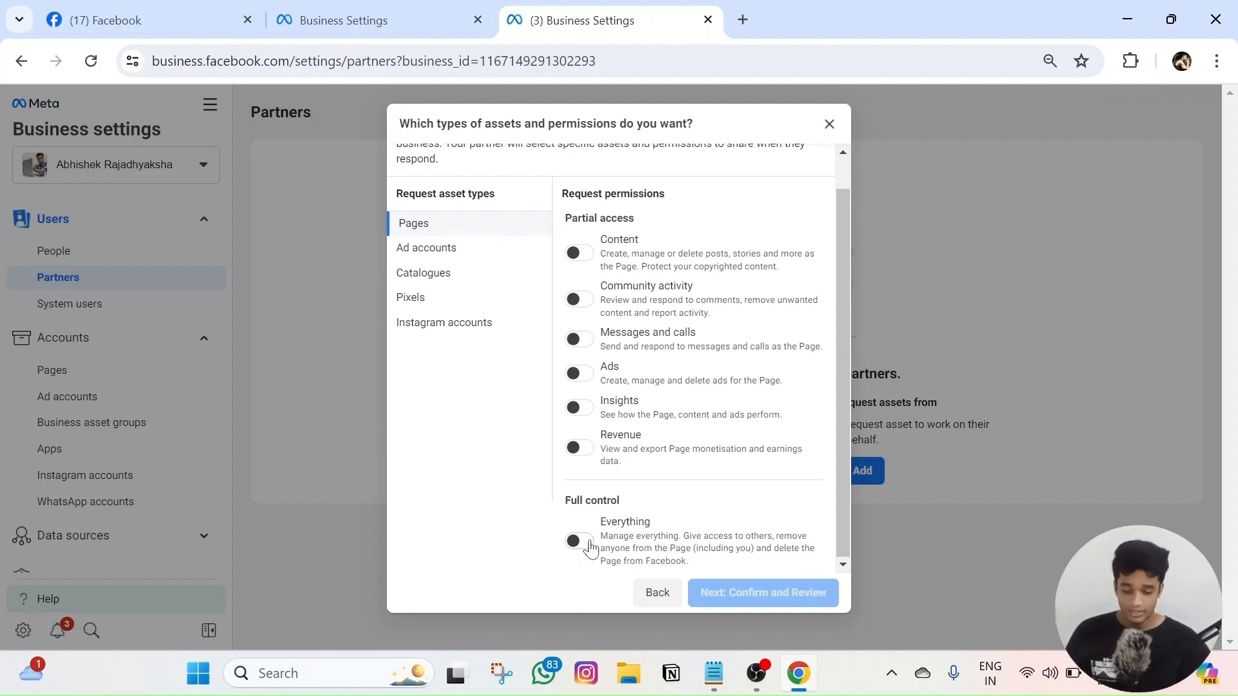
pyautogui.click(580, 546)
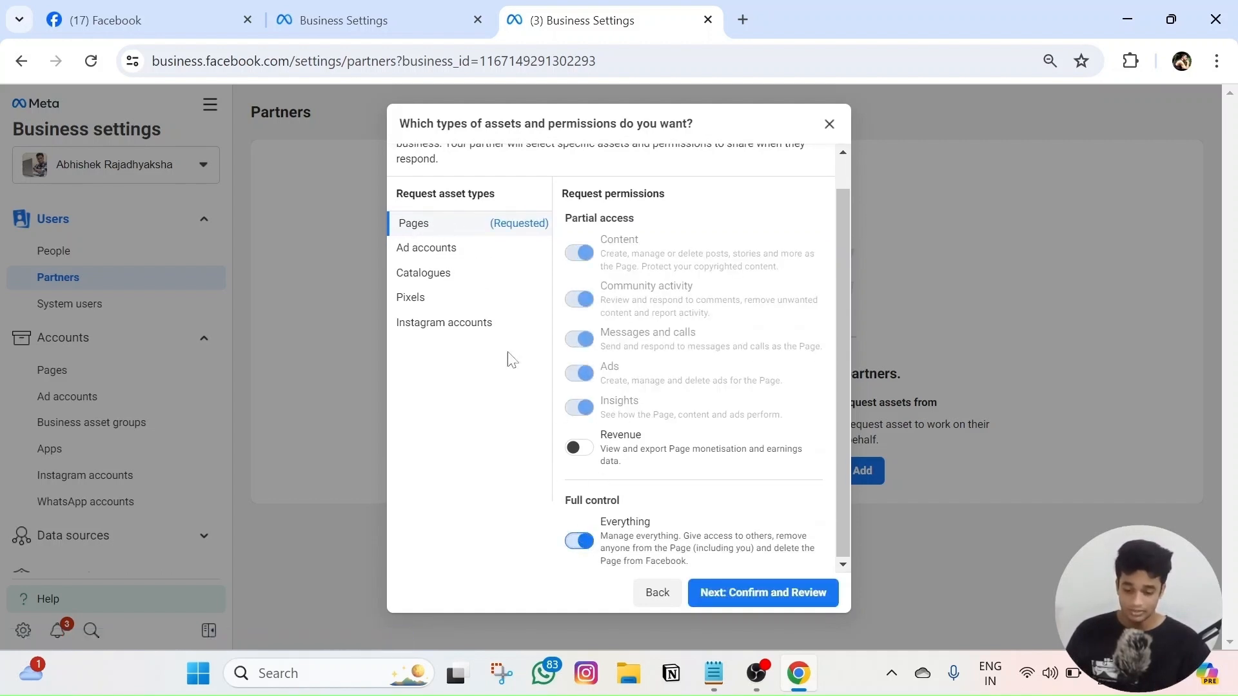
pyautogui.click(437, 249)
pyautogui.click(575, 444)
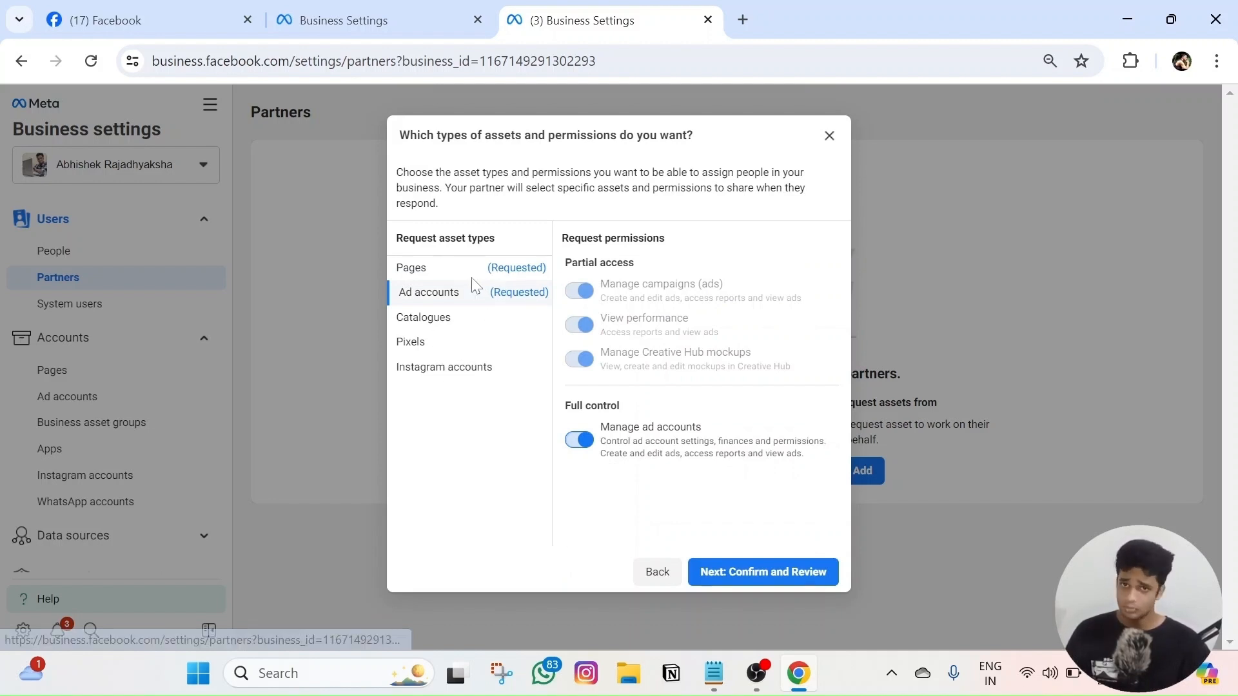
pyautogui.click(470, 319)
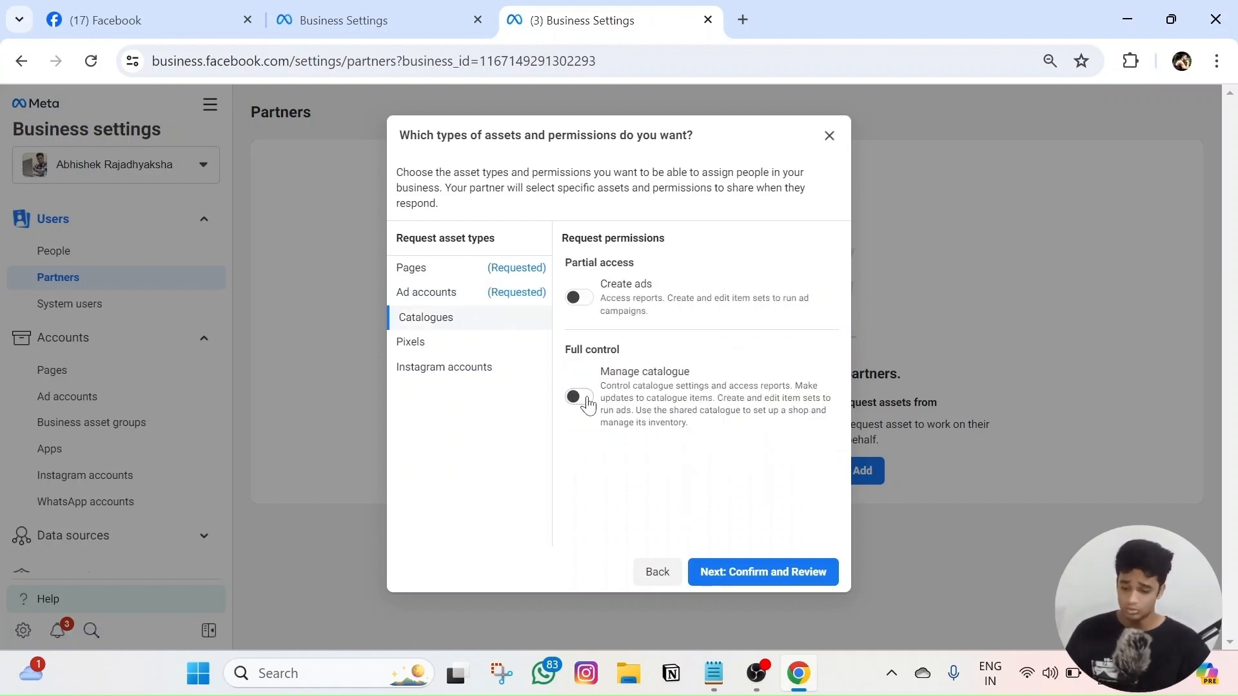
pyautogui.click(454, 297)
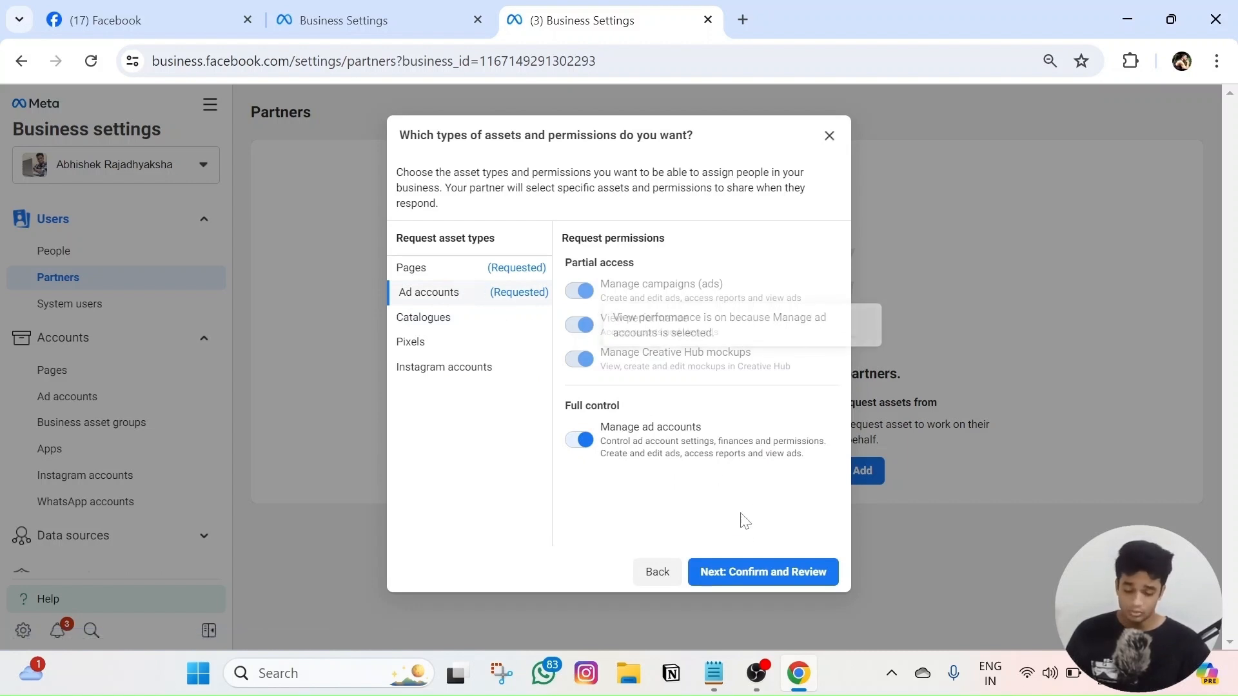
pyautogui.click(759, 572)
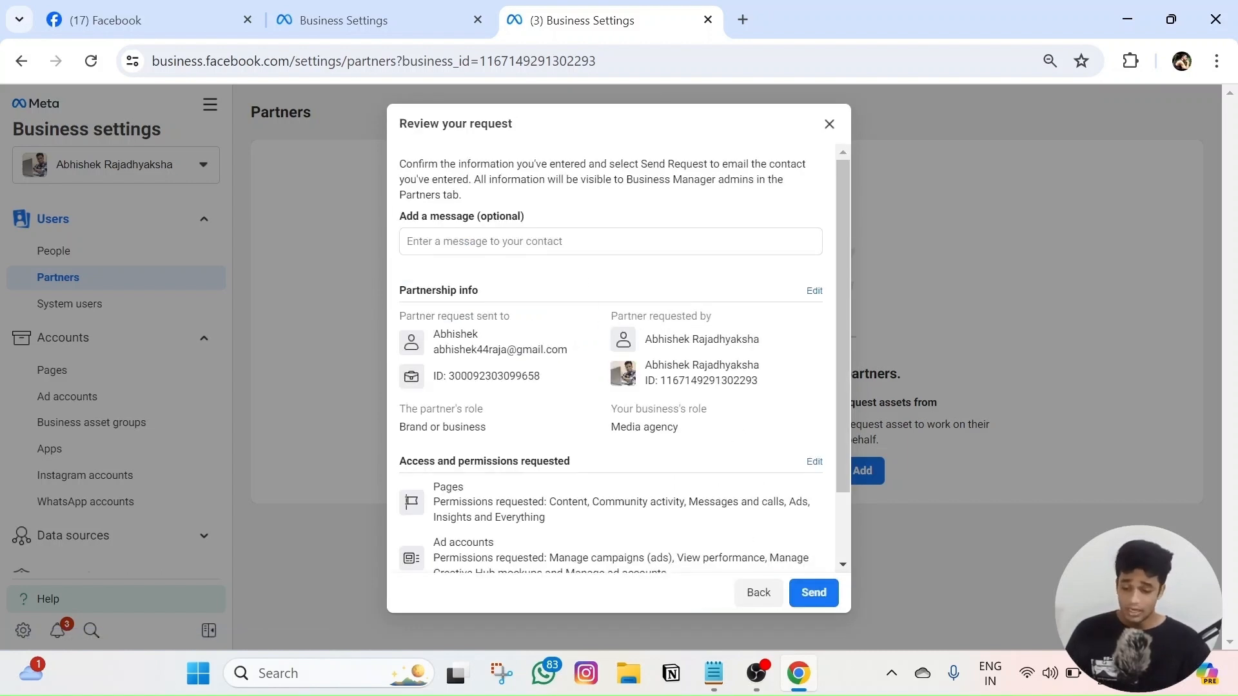
# - Look over the request details and send the partner request
pyautogui.click(580, 241)
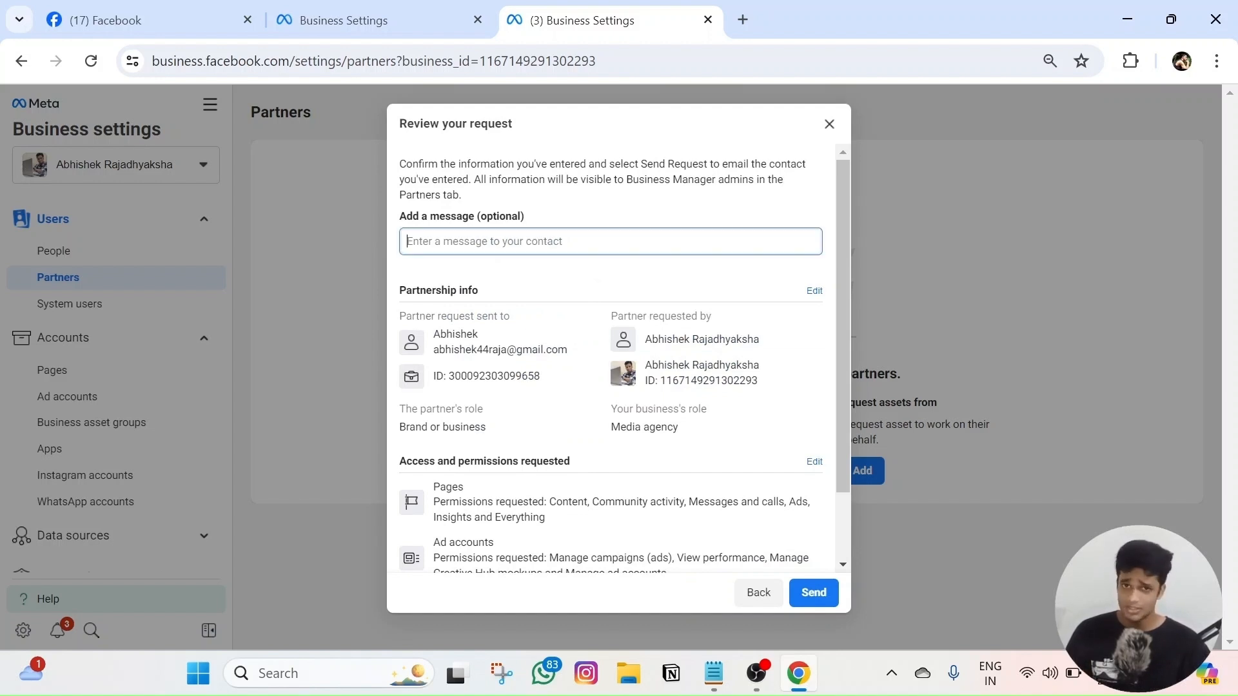
pyautogui.scroll(-2, 594, 406)
pyautogui.scroll(2, 594, 354)
pyautogui.scroll(-2, 584, 361)
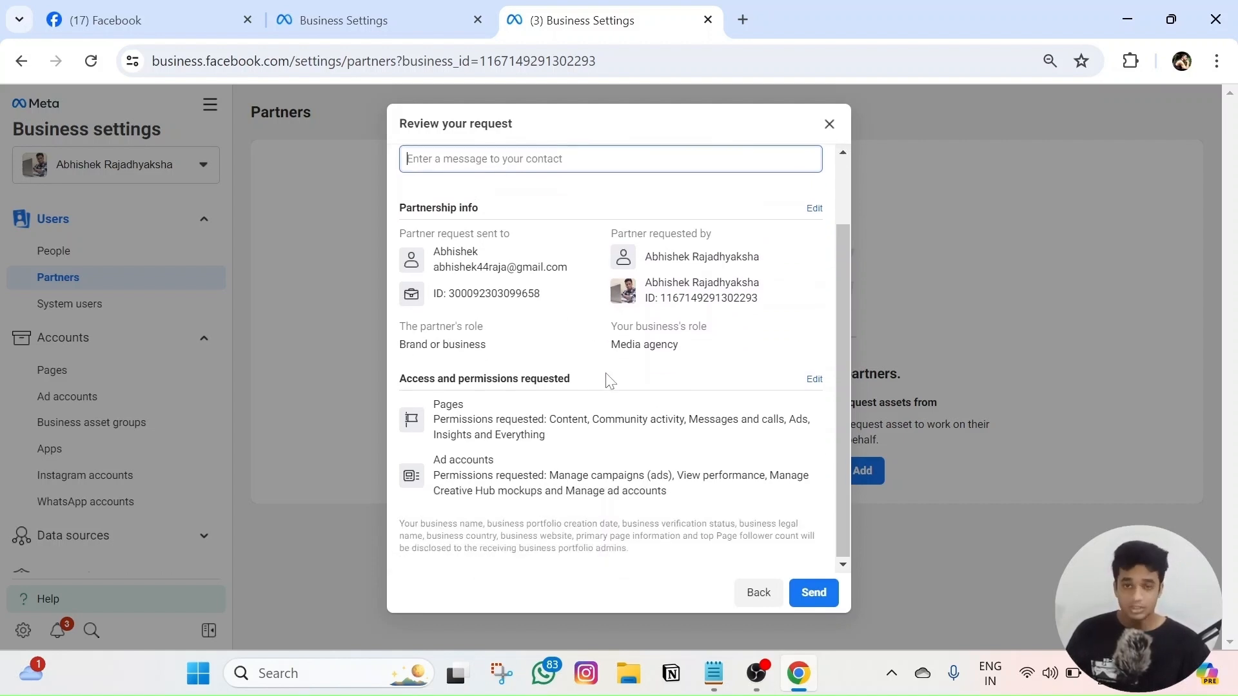
pyautogui.click(815, 594)
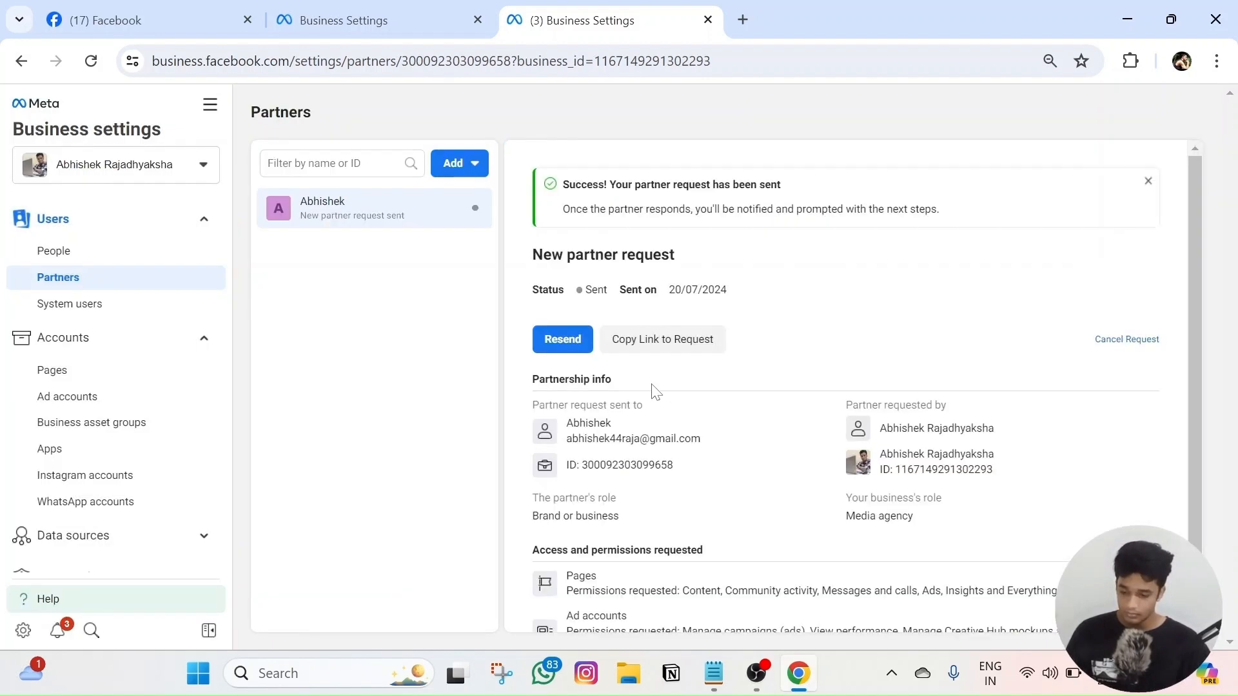
# - Check the success message and the request's Sent status dated 20/07/2024
pyautogui.scroll(-1, 676, 359)
pyautogui.scroll(1, 677, 359)
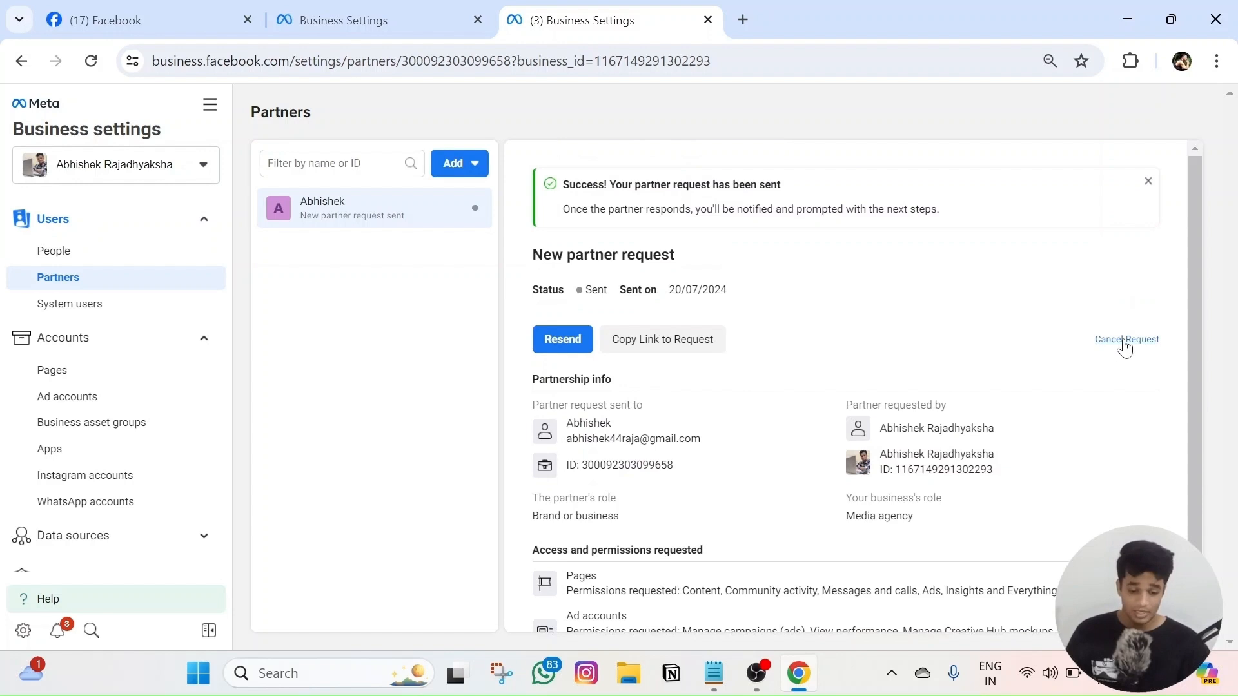
pyautogui.scroll(-1, 819, 346)
pyautogui.scroll(1, 819, 345)
pyautogui.moveTo(562, 185); pyautogui.dragTo(836, 185)
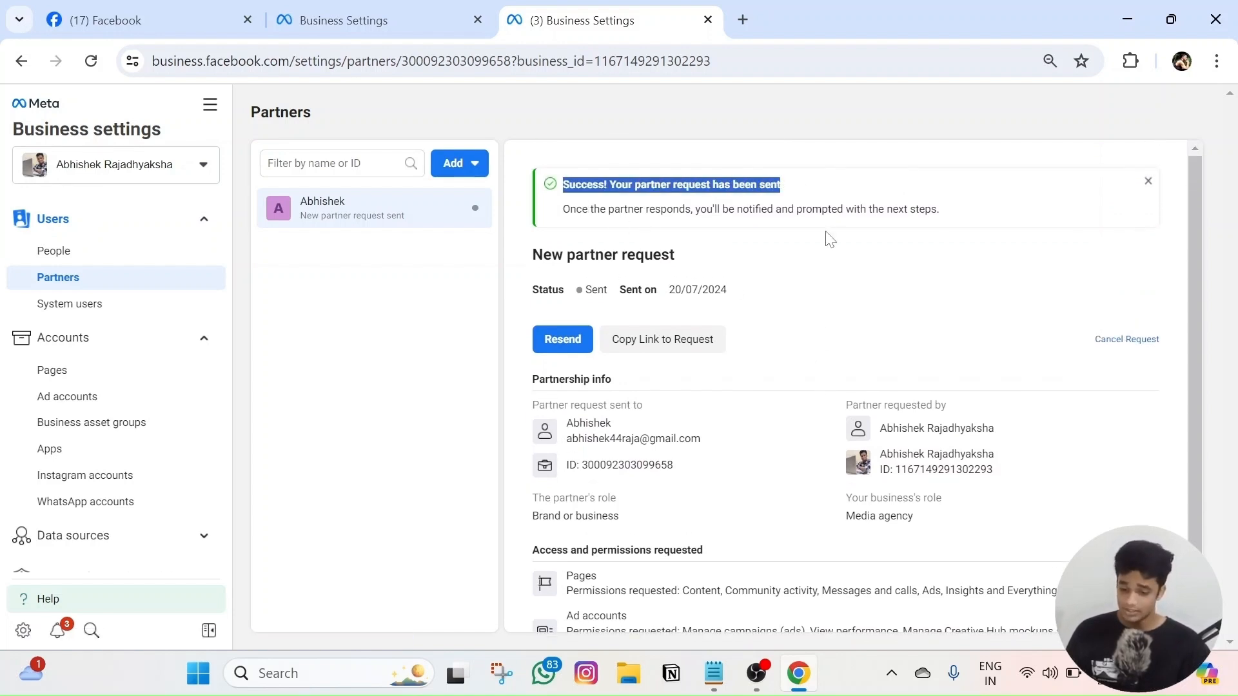
pyautogui.click(841, 337)
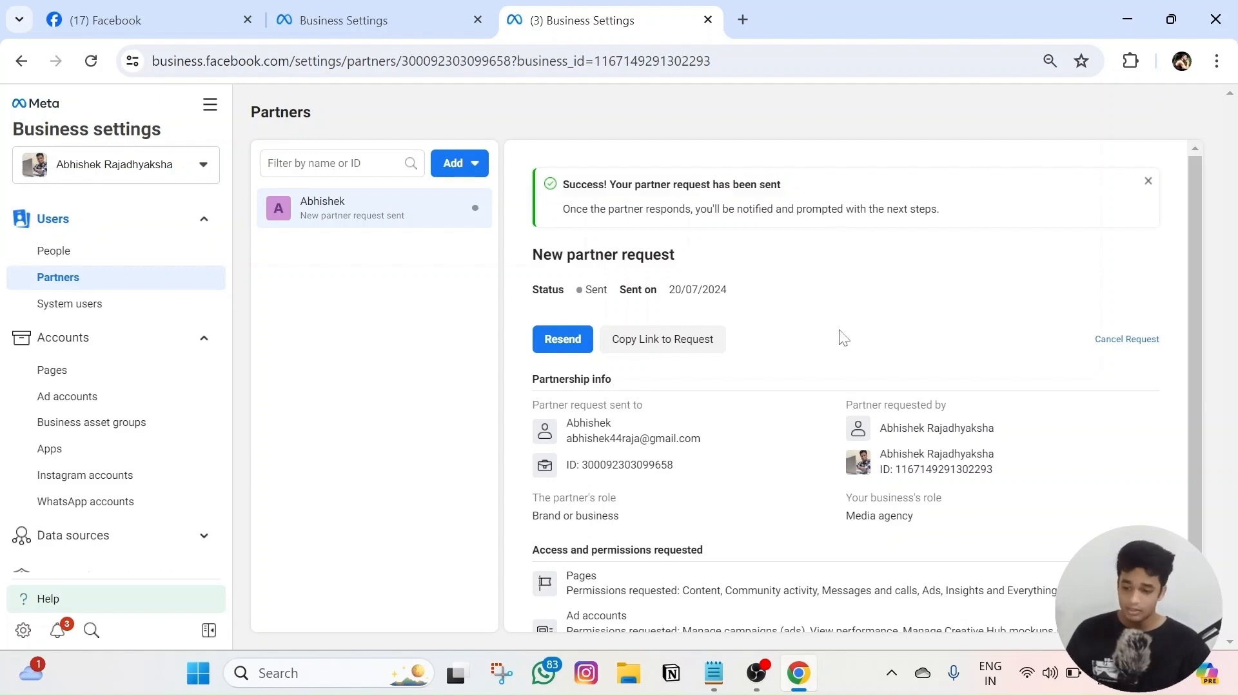
# - Open the receiving business's Partners list to find the pending partner request
pyautogui.click(346, 19)
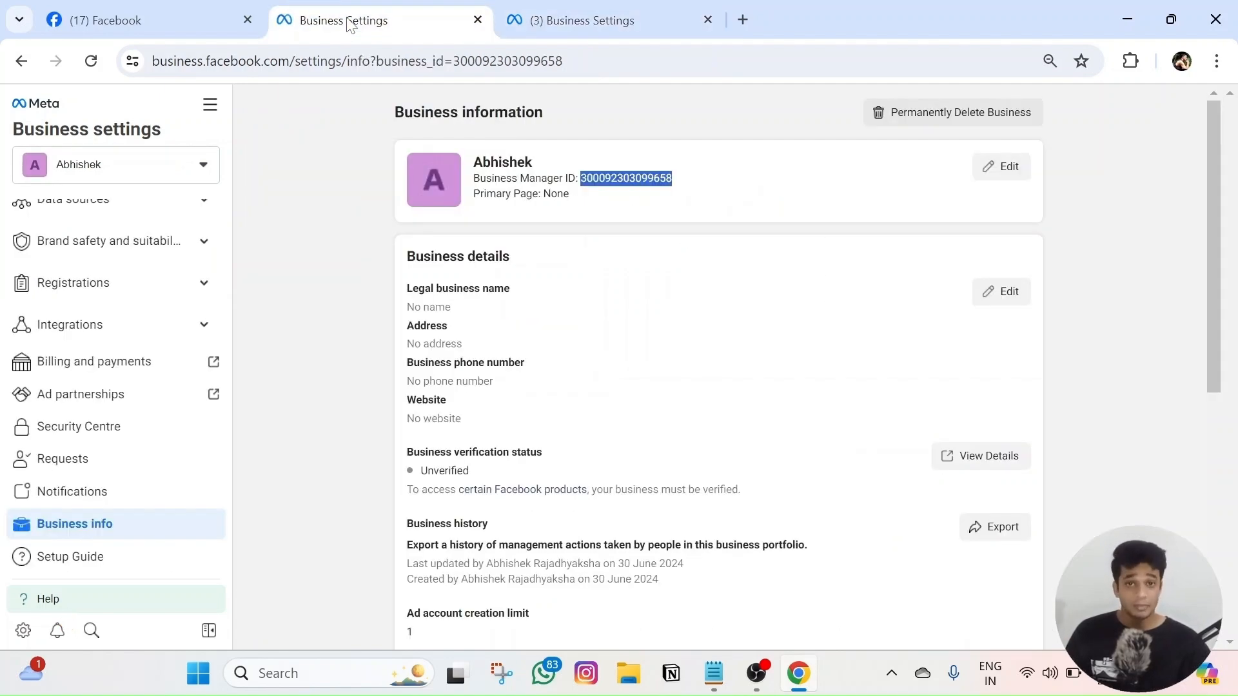
pyautogui.scroll(5, 148, 387)
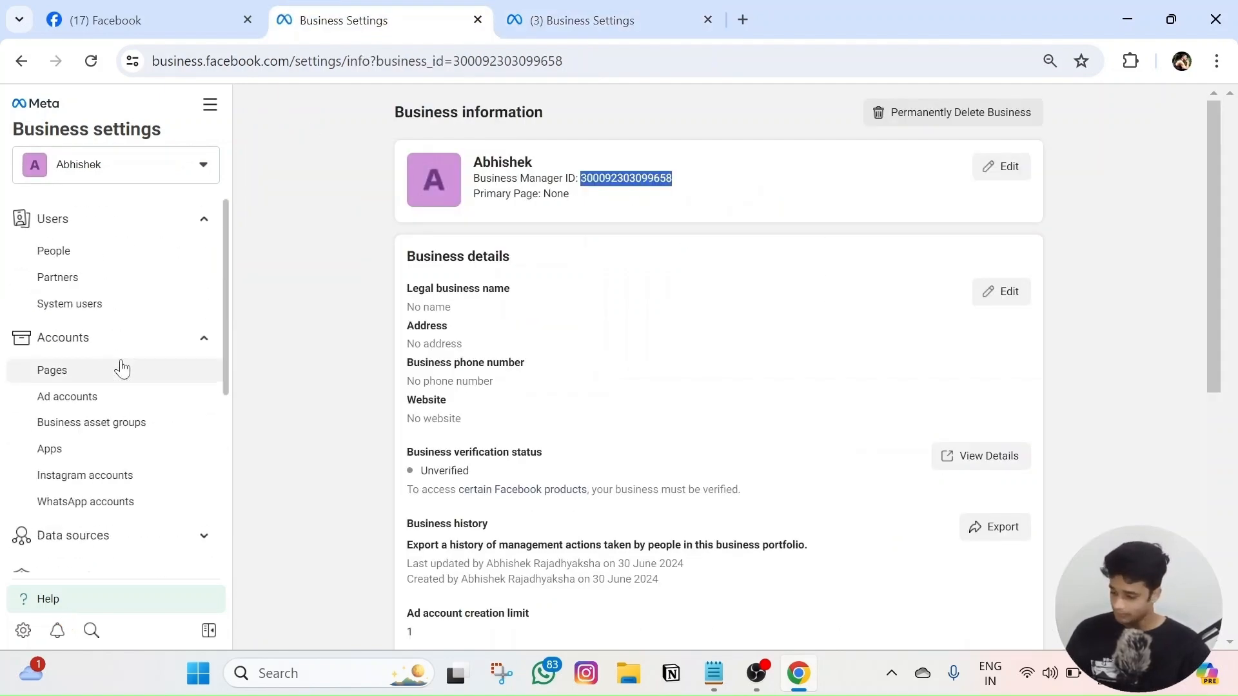
pyautogui.click(94, 288)
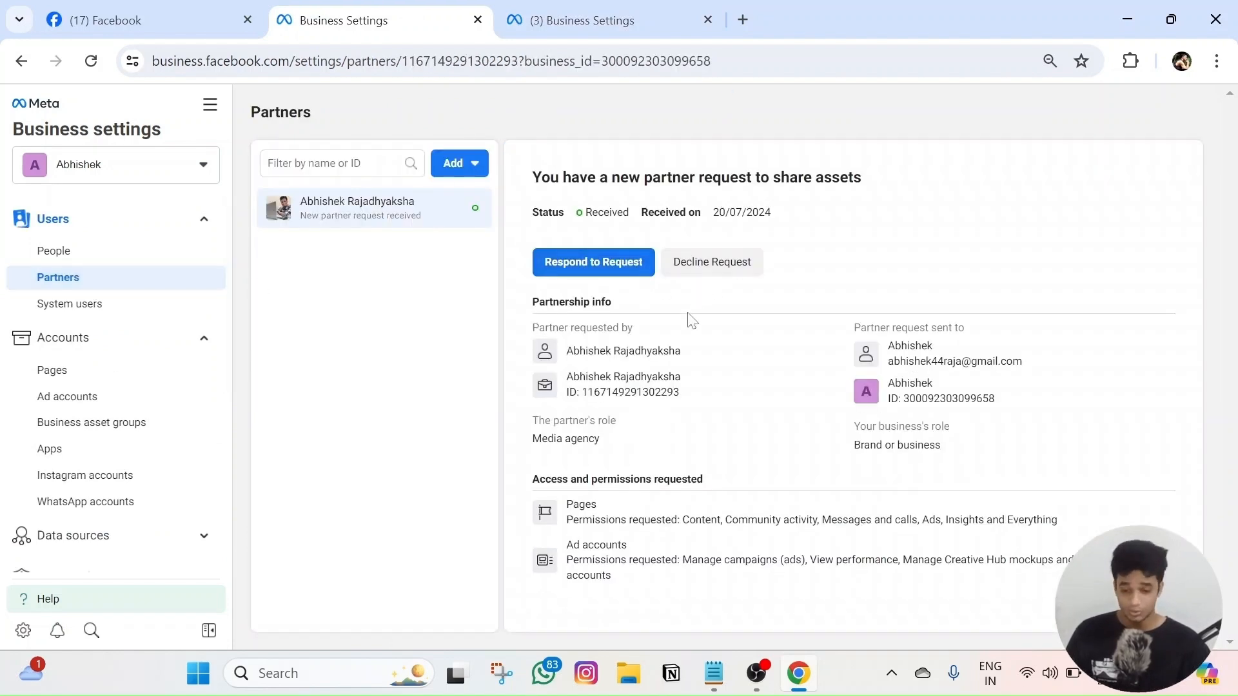
pyautogui.click(606, 8)
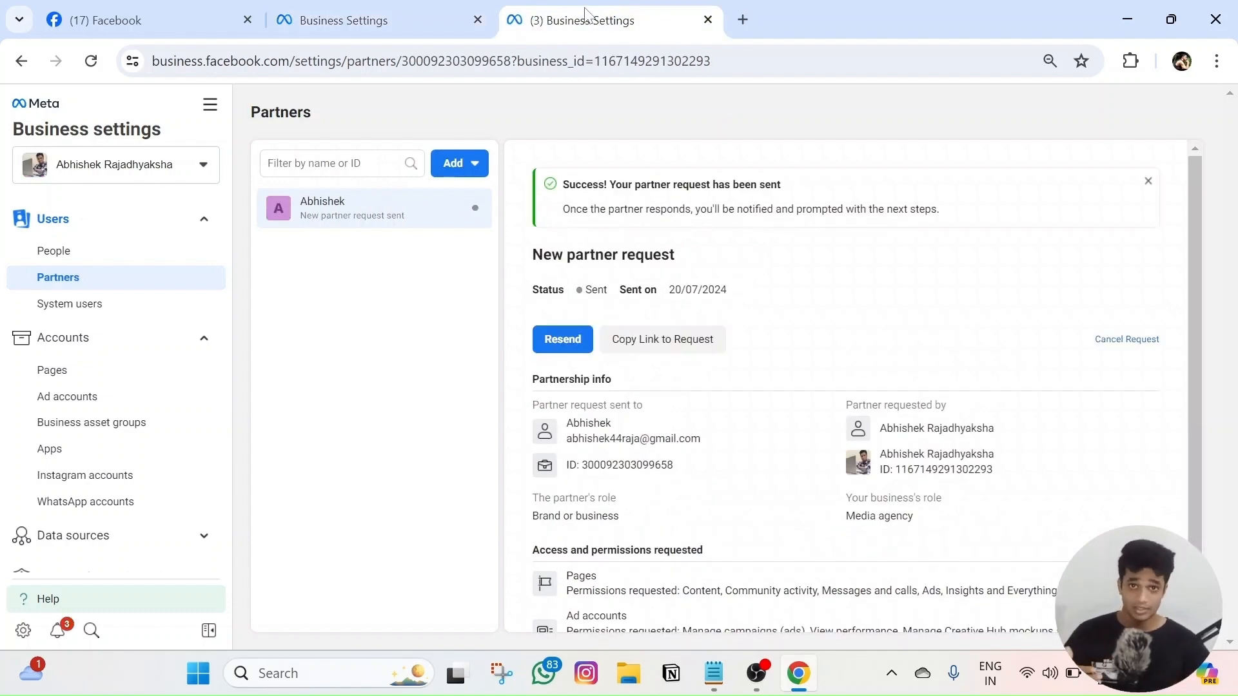
pyautogui.click(466, 9)
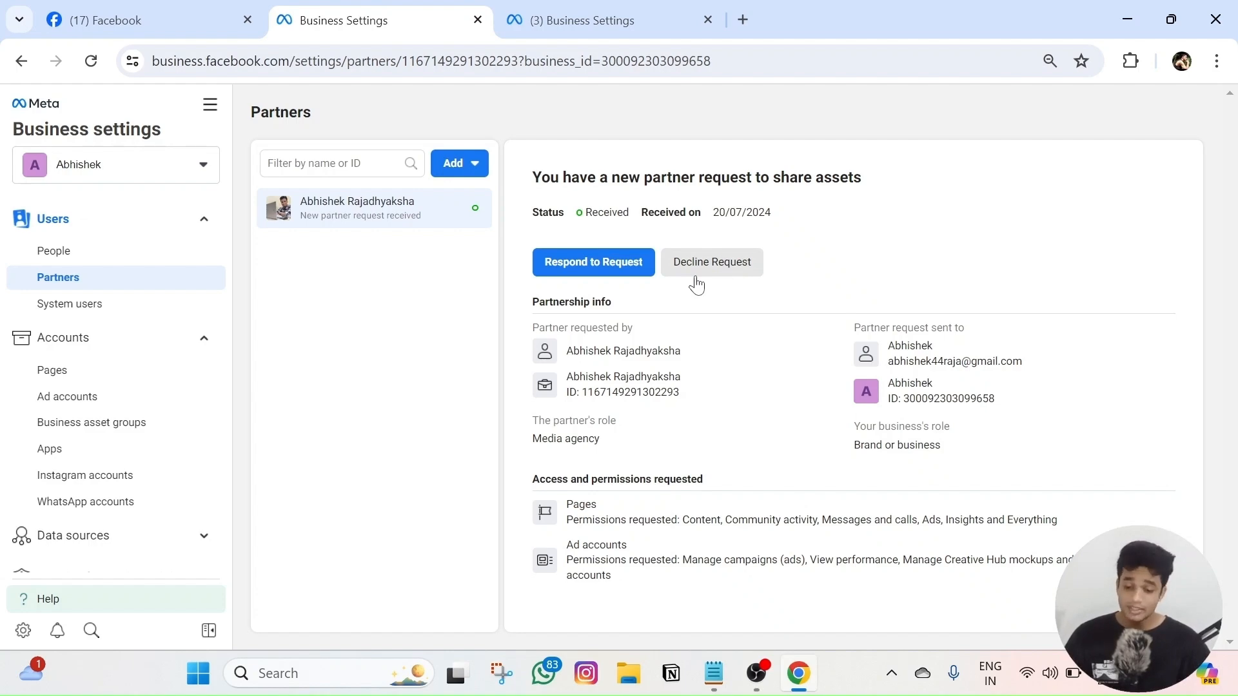
# - Preview the received request's requested Pages and Ad accounts permissions, then start responding to it
pyautogui.click(616, 264)
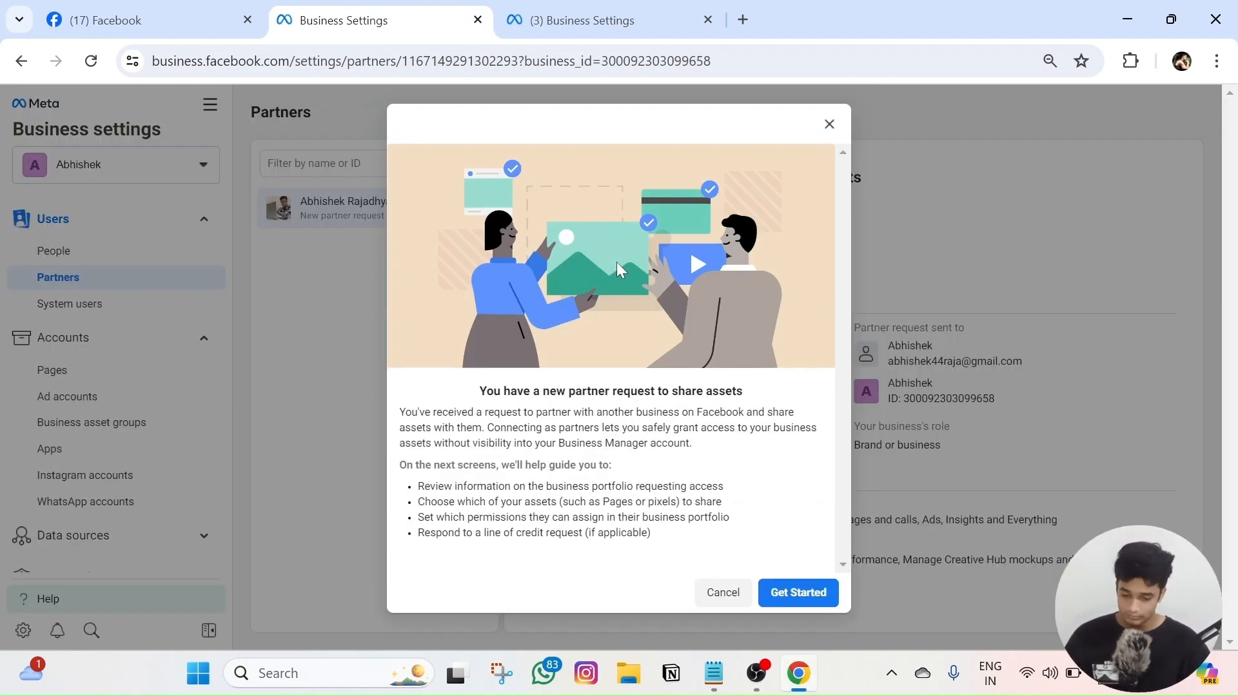
pyautogui.click(813, 591)
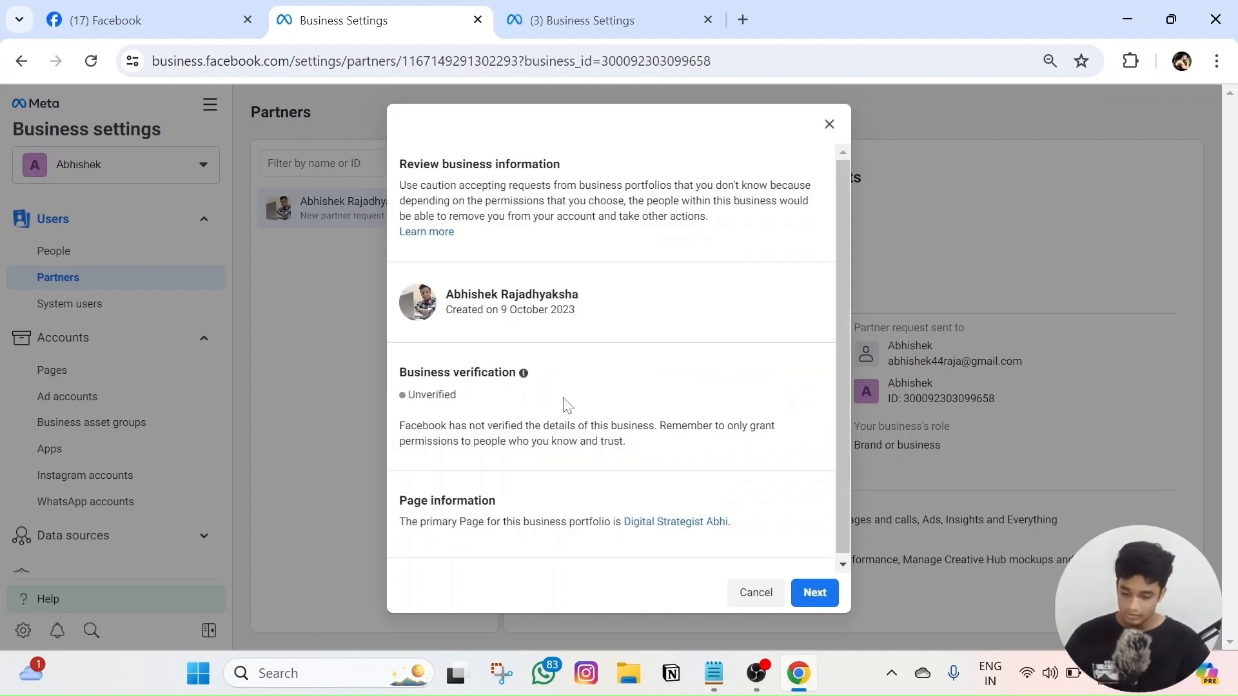
pyautogui.click(812, 593)
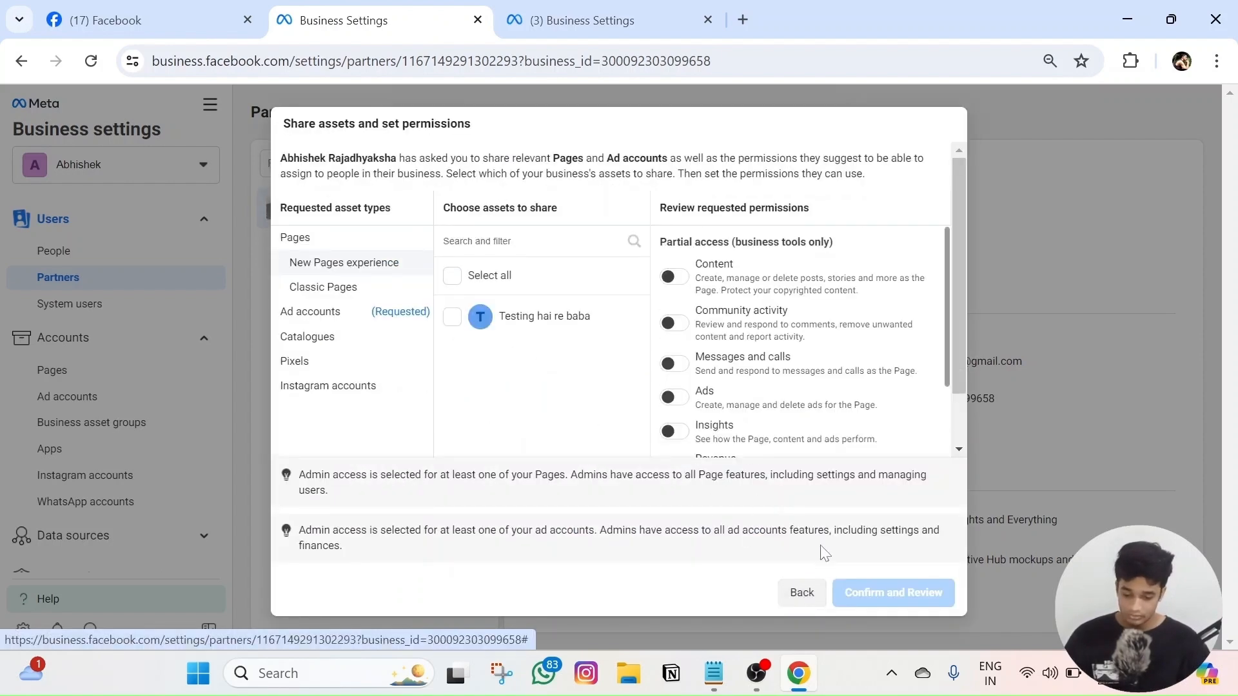
pyautogui.click(813, 590)
pyautogui.click(757, 592)
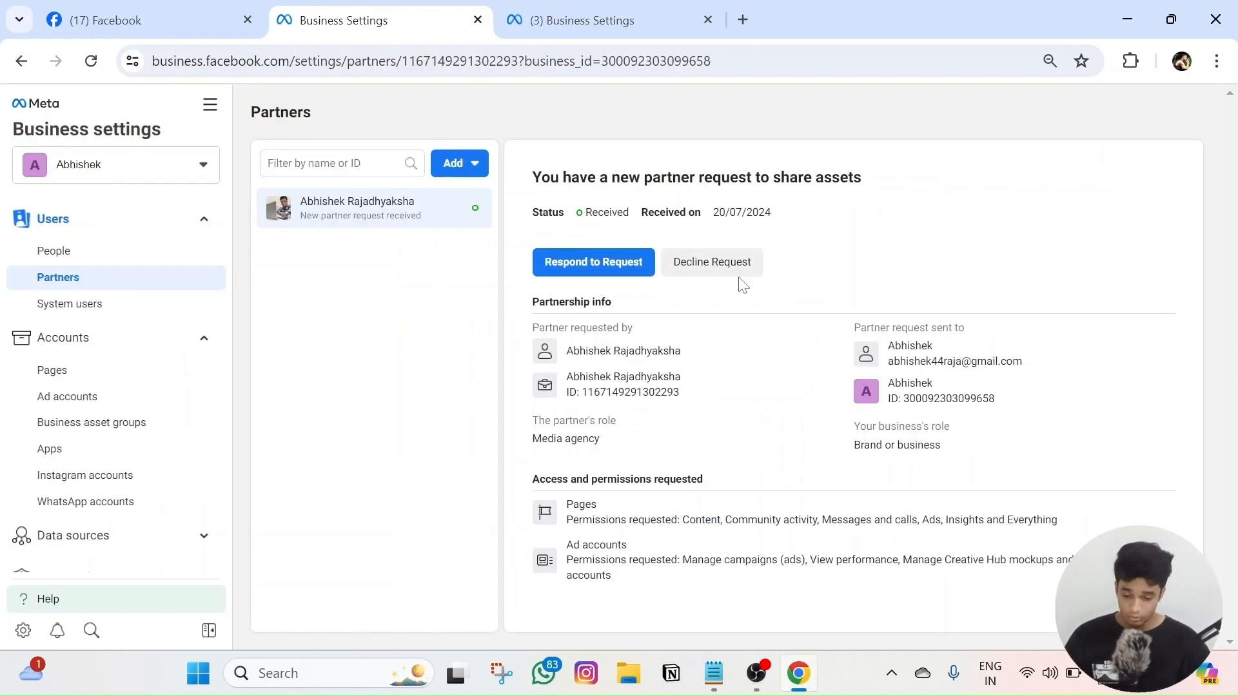
pyautogui.moveTo(530, 478); pyautogui.dragTo(768, 497)
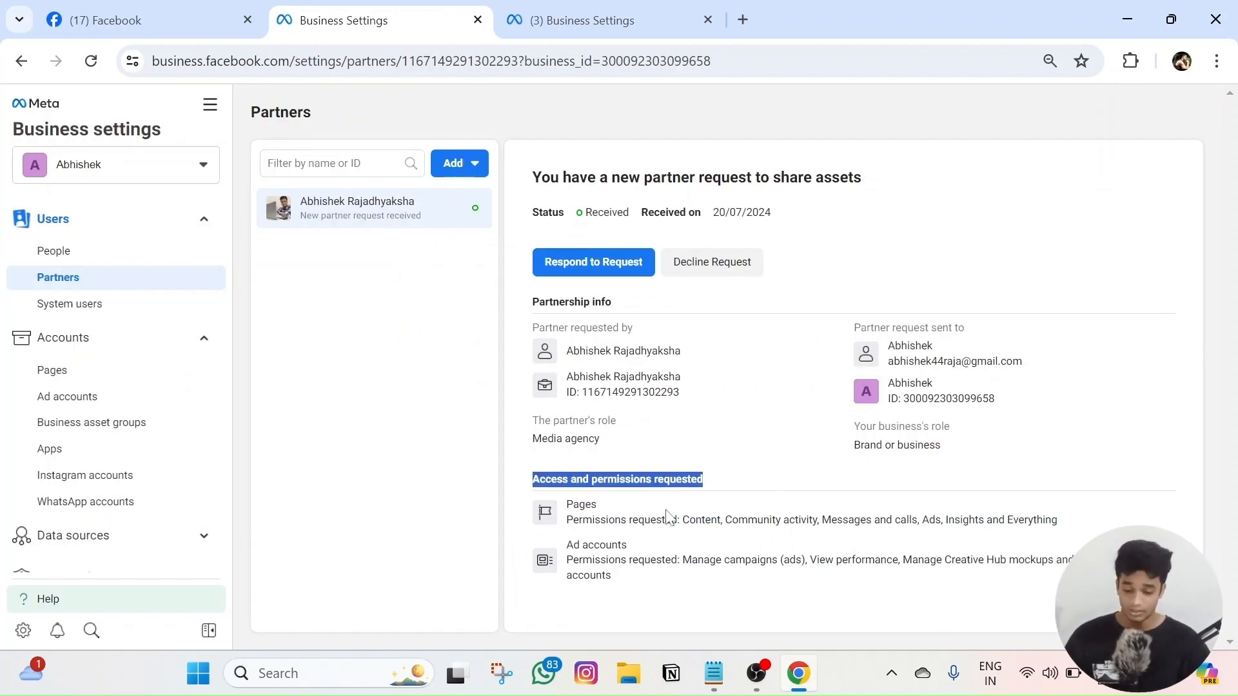
pyautogui.doubleClick(581, 504)
pyautogui.tripleClick(580, 545)
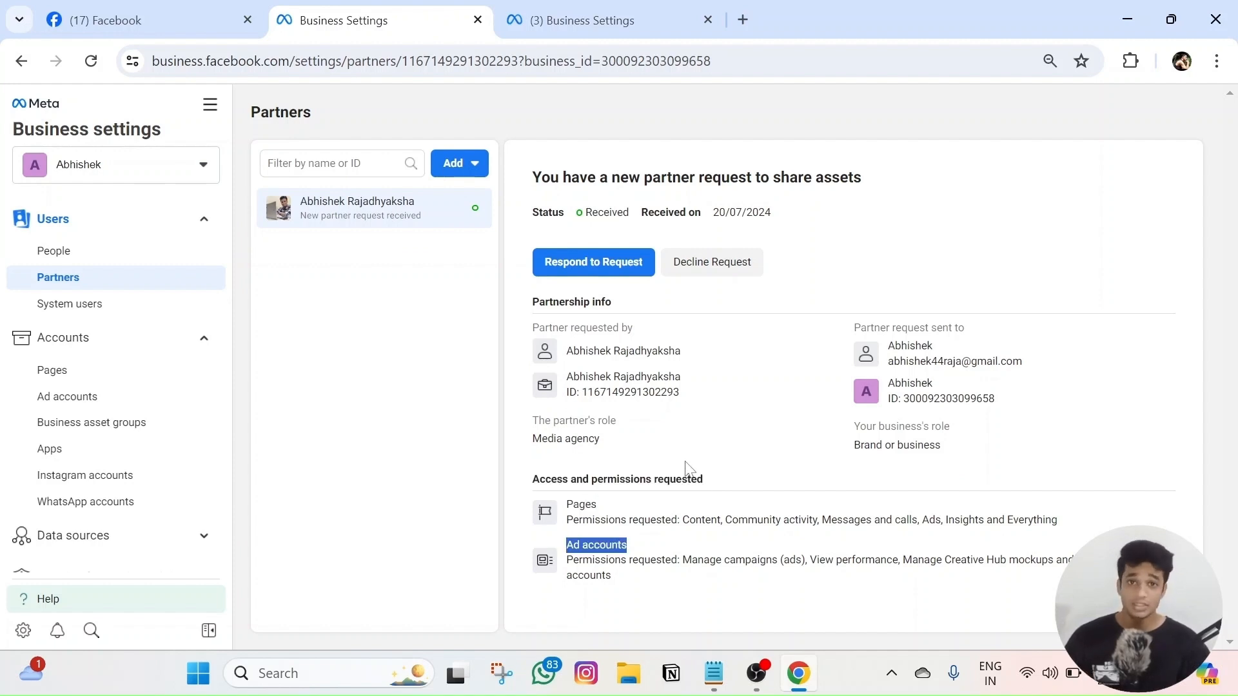
pyautogui.click(597, 265)
# - Start the partner request response and share the Testing hai re baba Page and new ad account
pyautogui.click(799, 591)
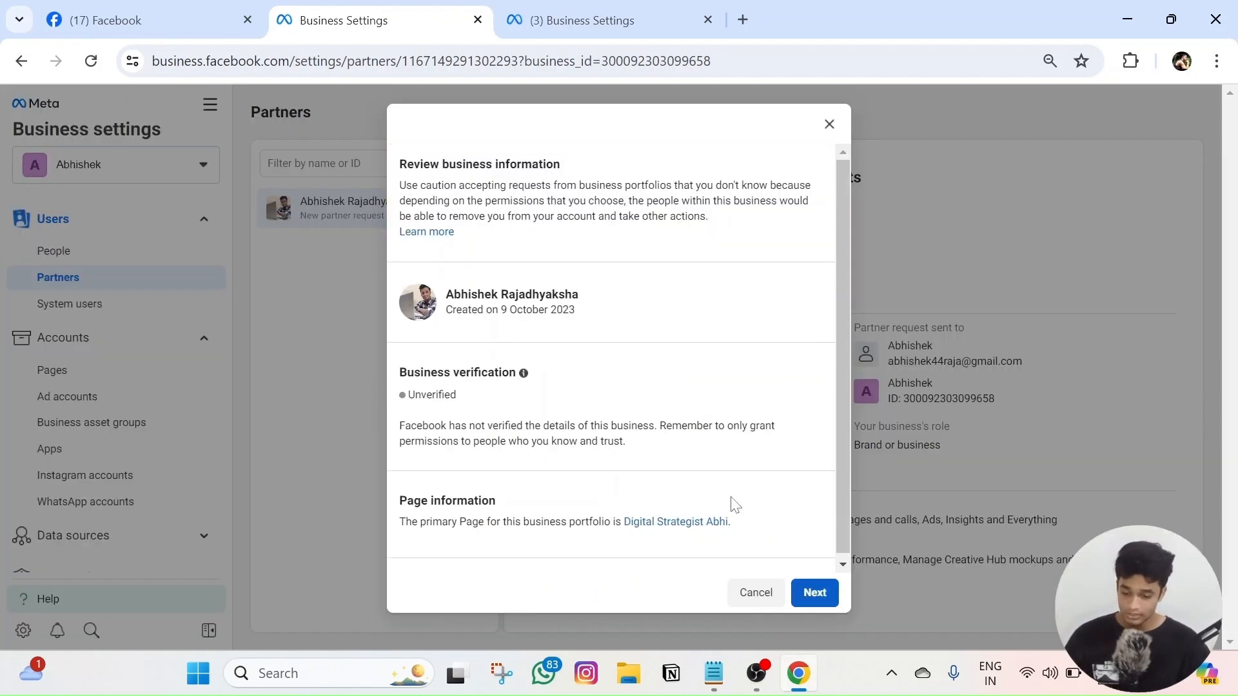
pyautogui.click(834, 593)
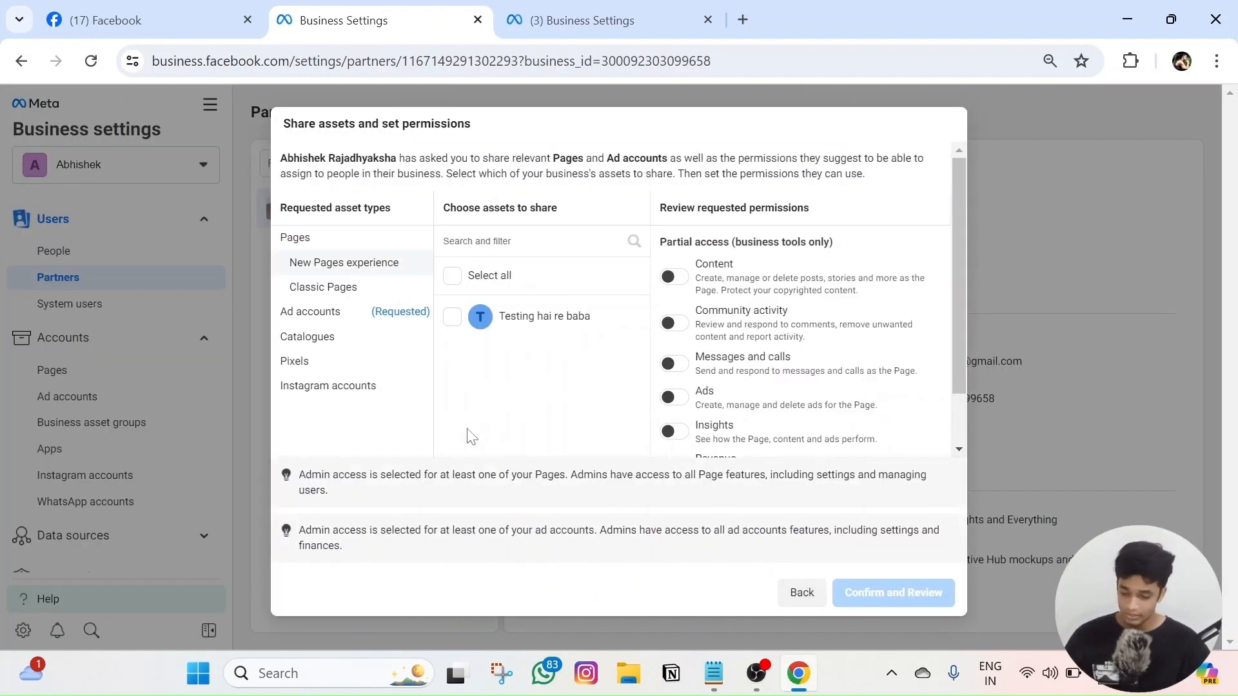
pyautogui.click(453, 276)
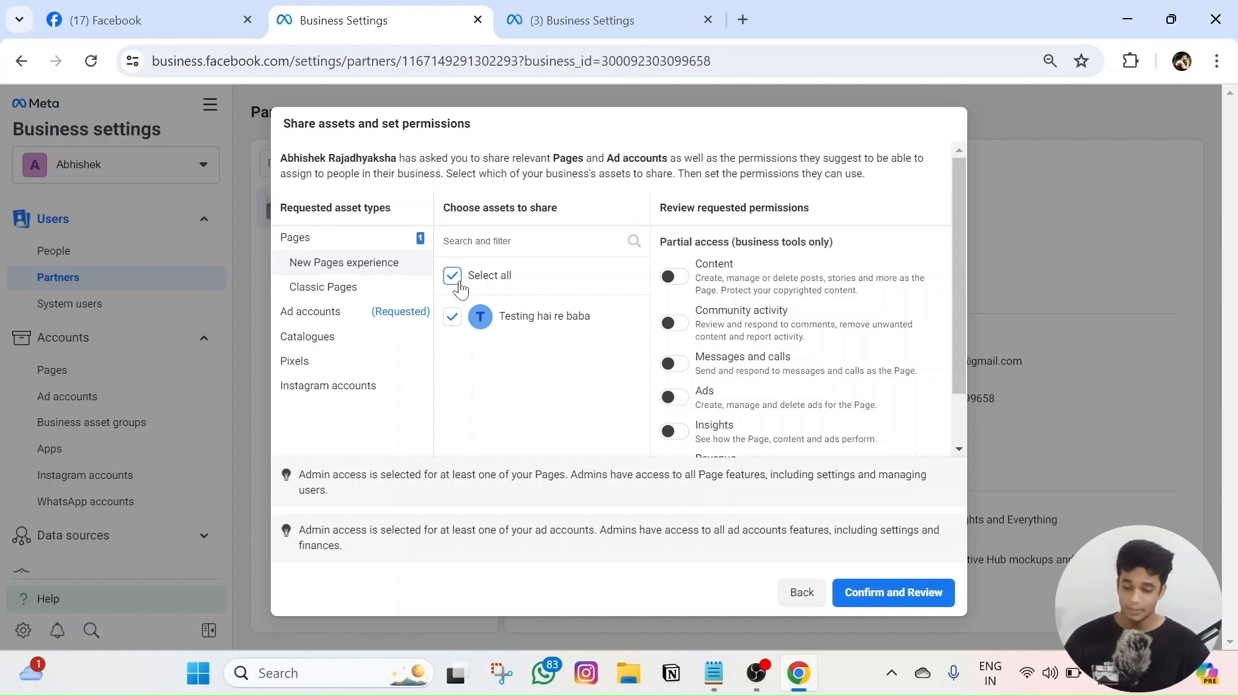
pyautogui.moveTo(505, 317); pyautogui.dragTo(608, 323)
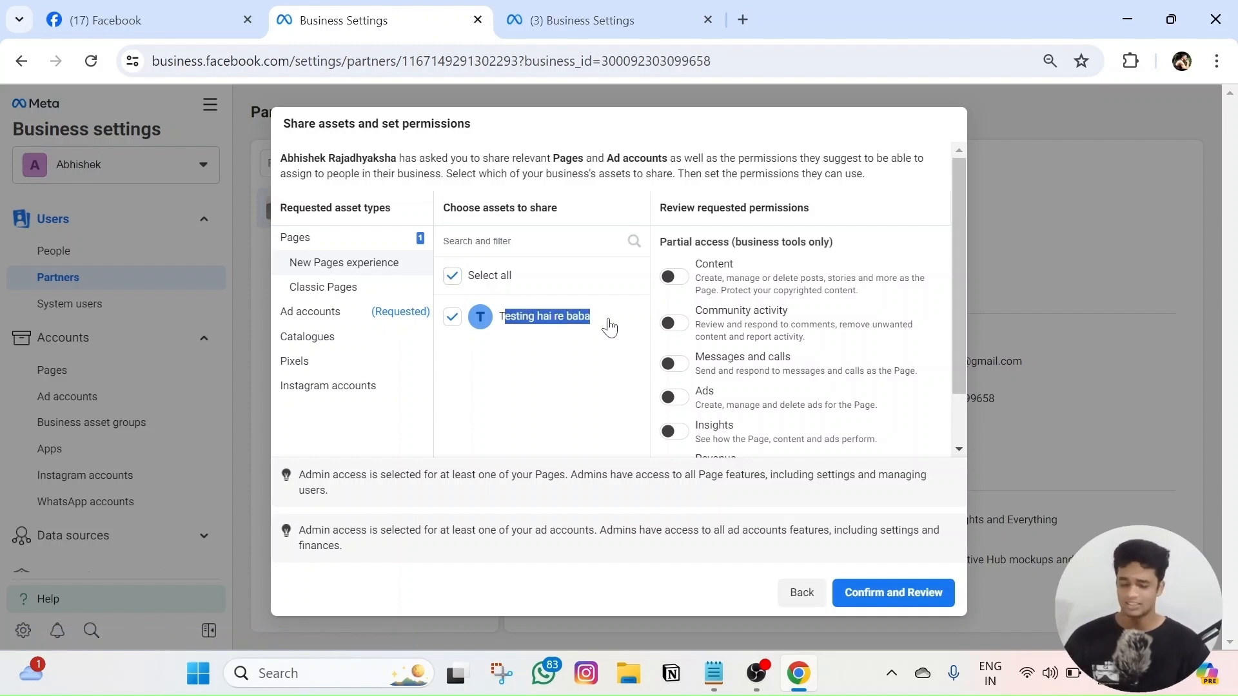
pyautogui.click(591, 388)
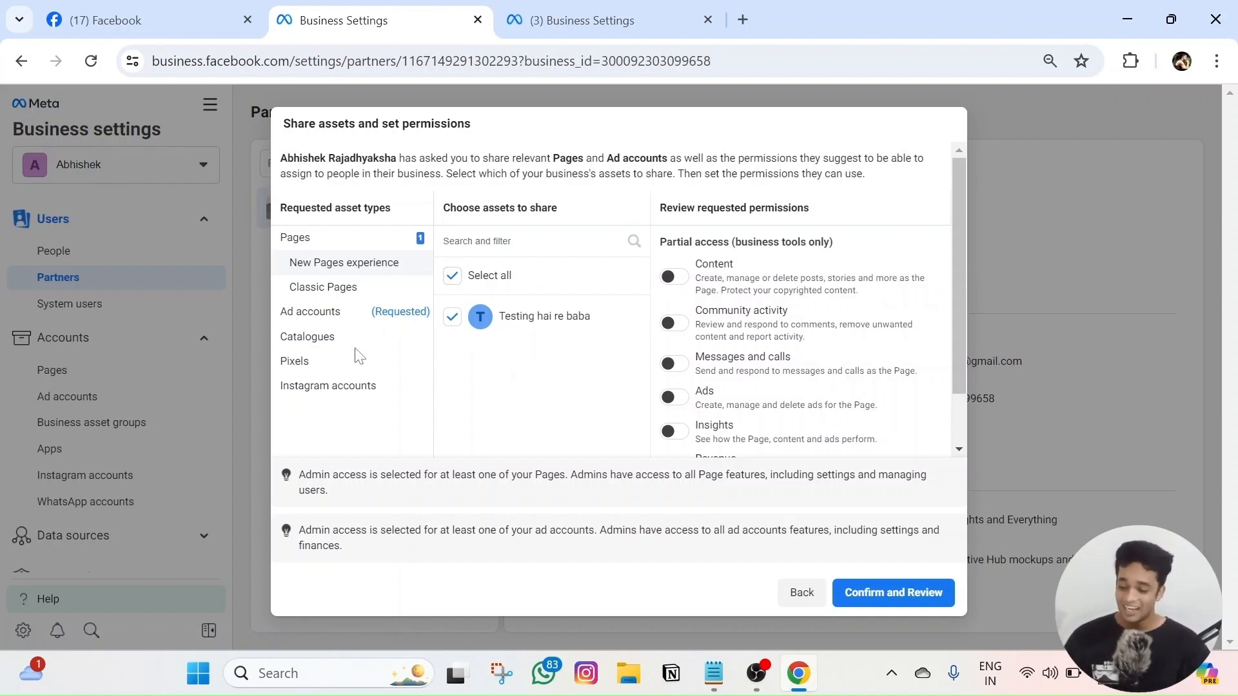
pyautogui.click(317, 313)
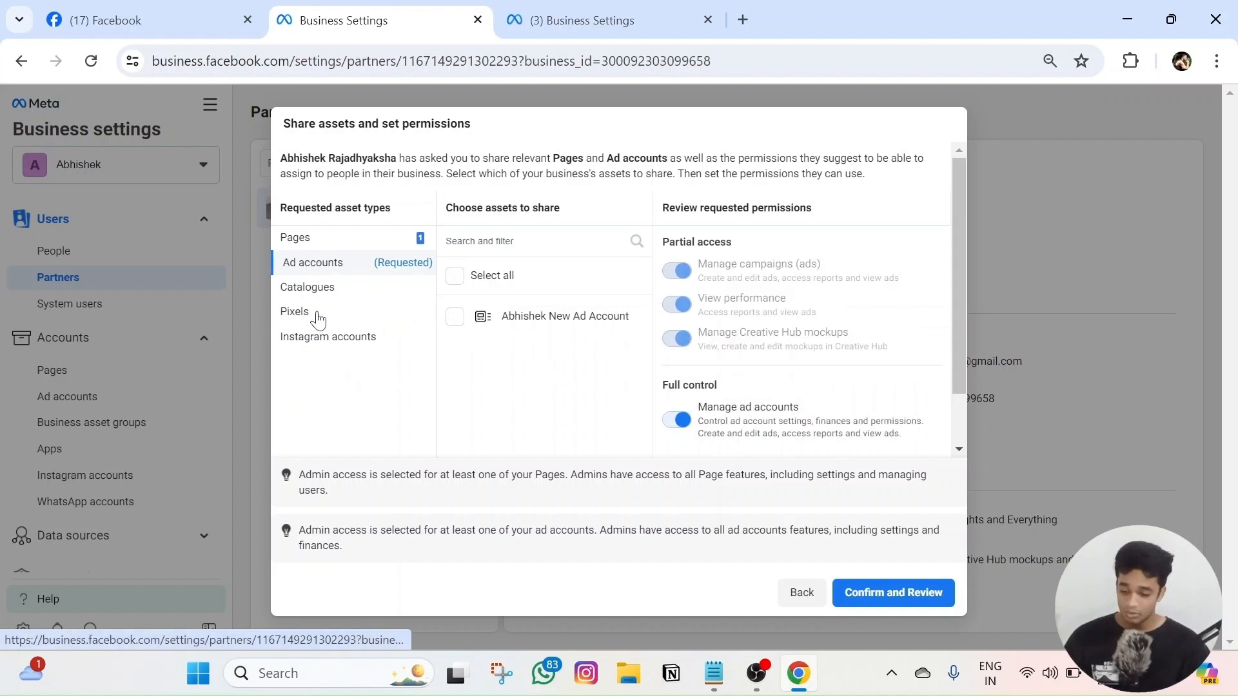
pyautogui.click(454, 317)
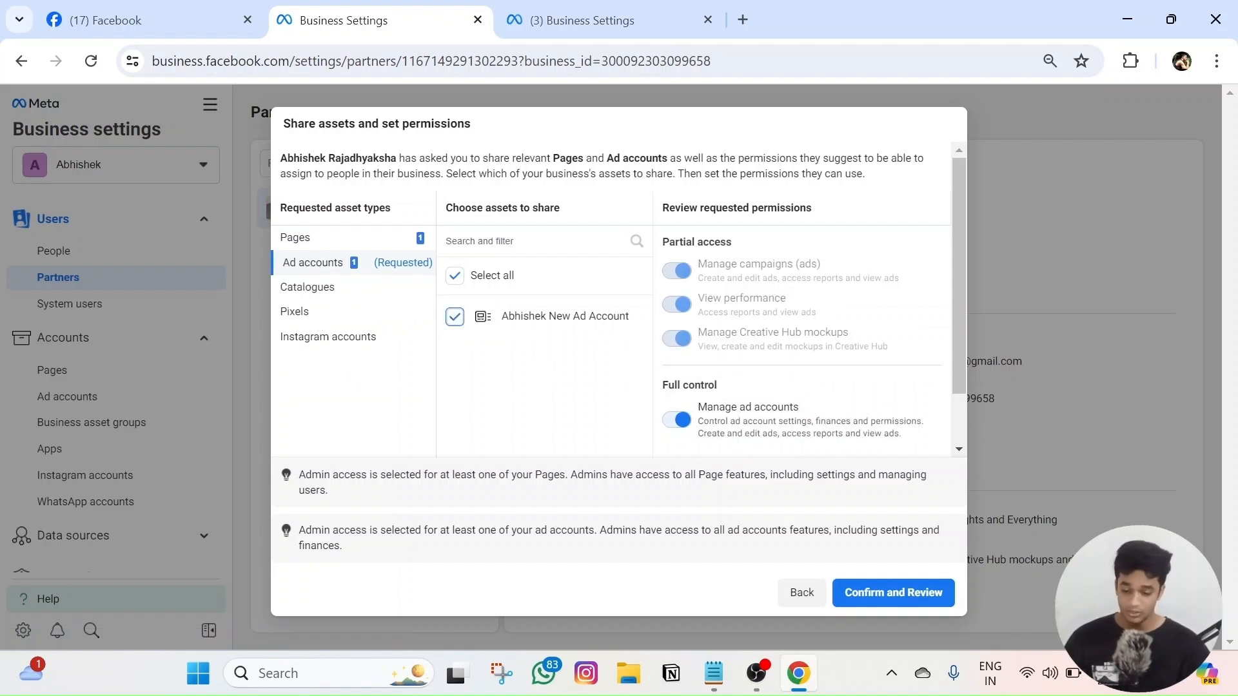
# - Review the Page and ad account selections and approve the partner request
pyautogui.click(412, 241)
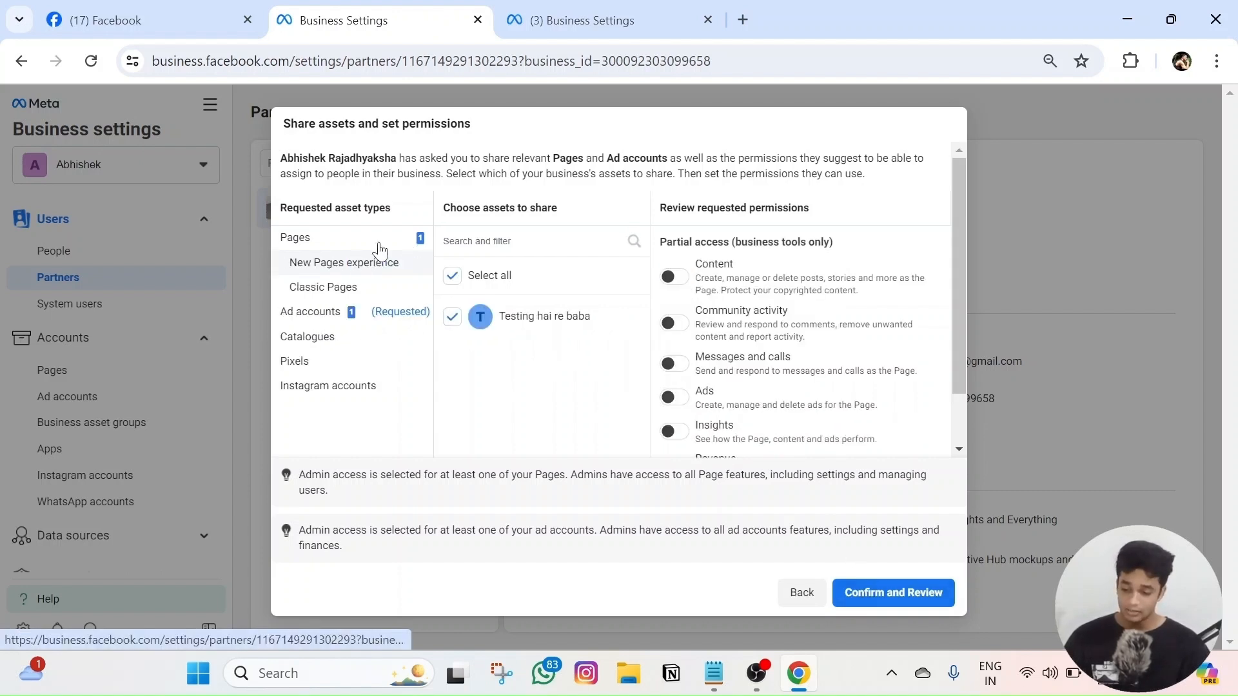
pyautogui.click(336, 313)
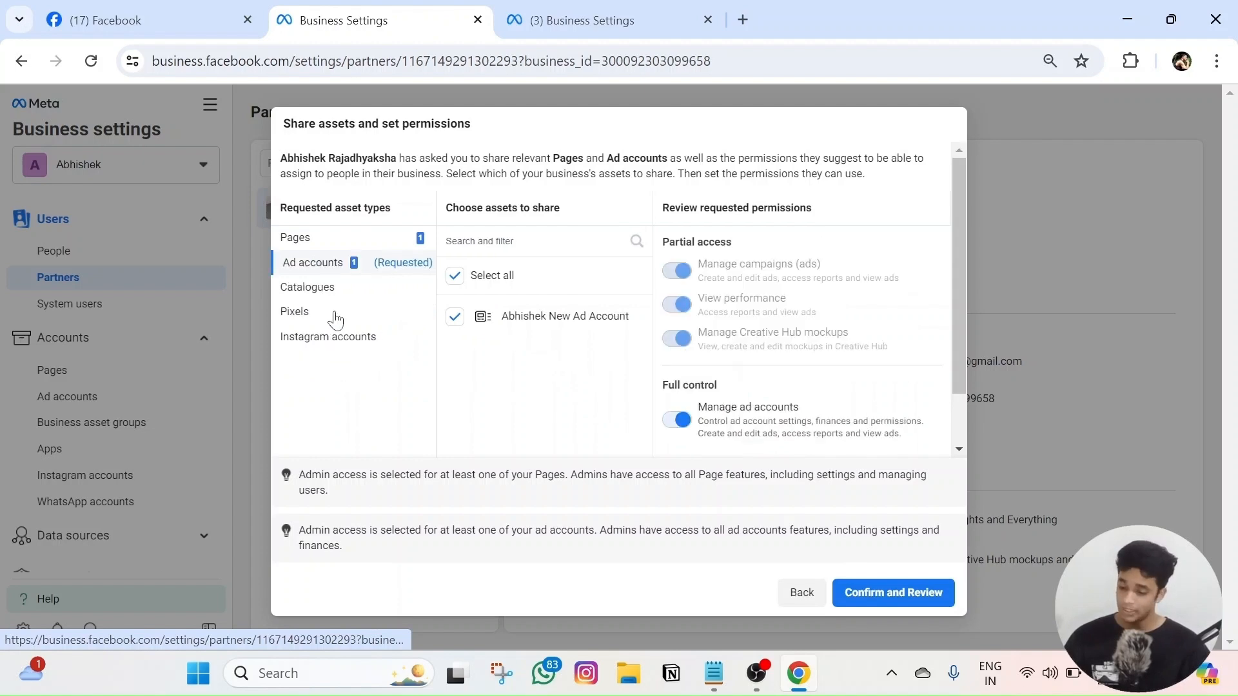
pyautogui.click(884, 592)
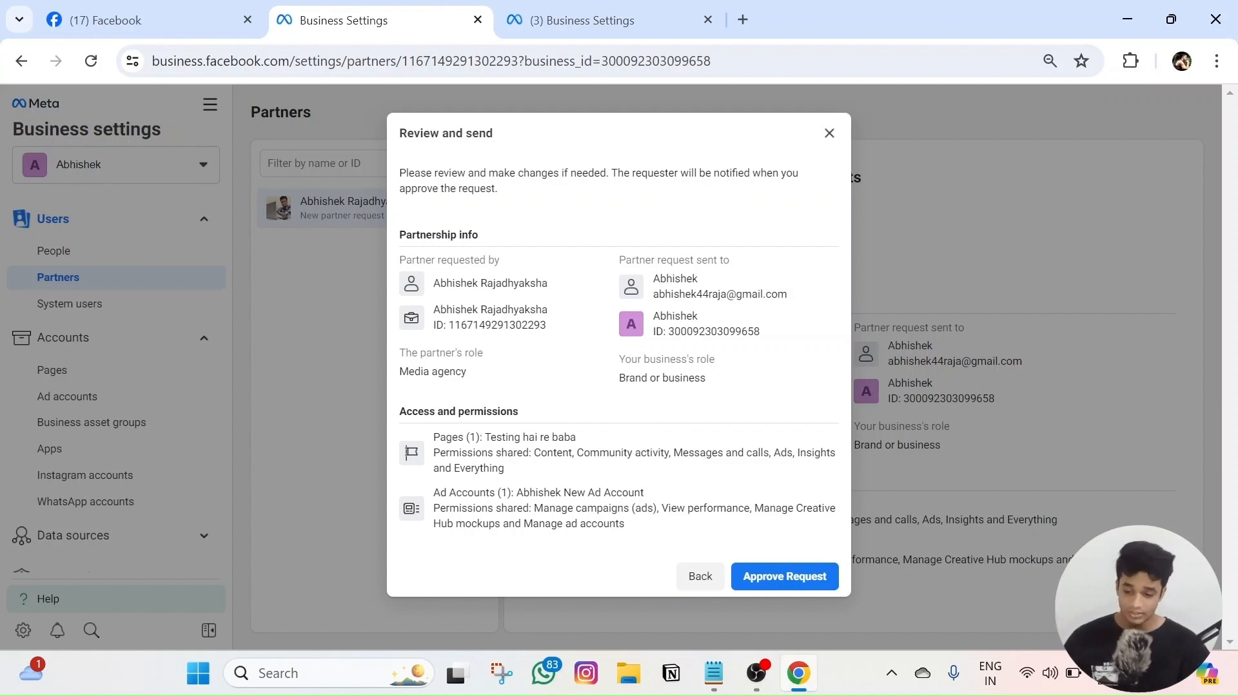
pyautogui.click(780, 577)
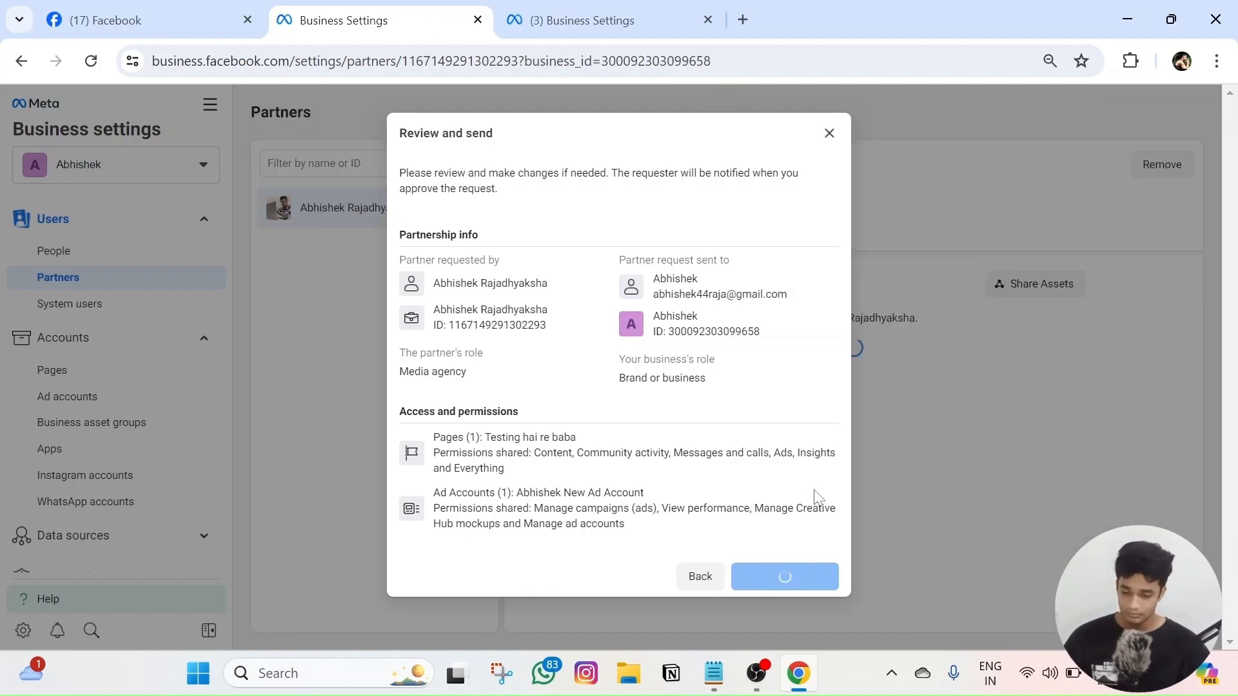
pyautogui.moveTo(431, 317); pyautogui.dragTo(776, 317)
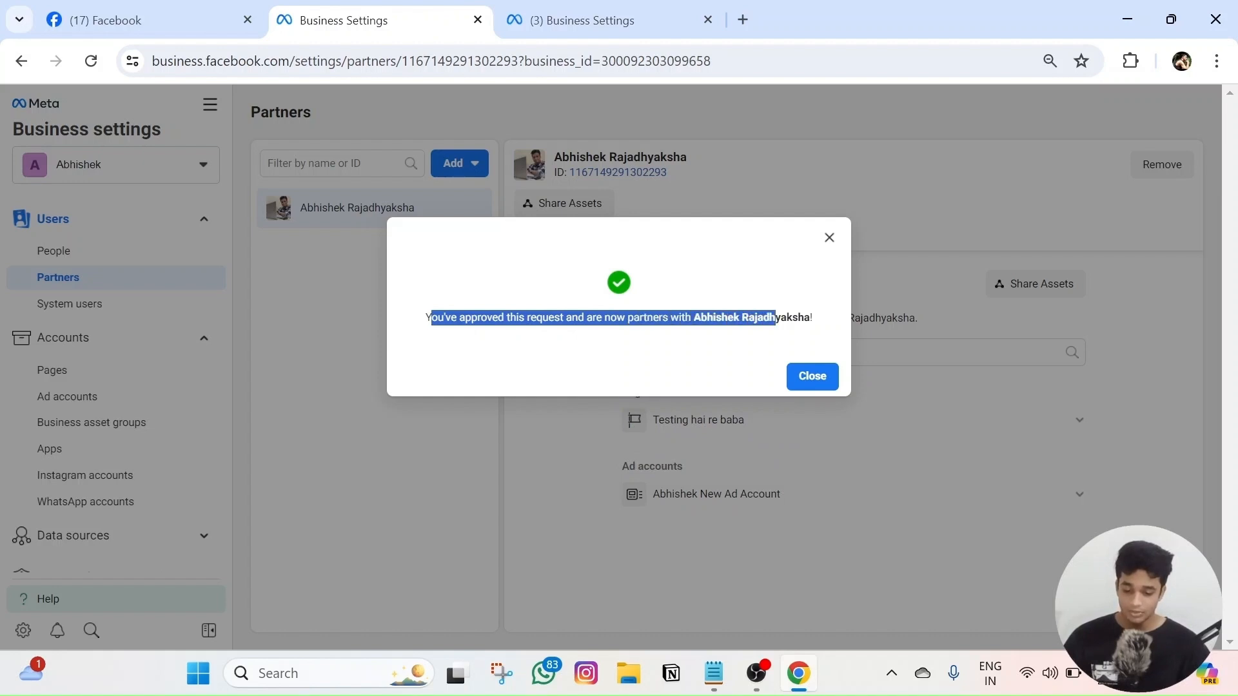
# - Dismiss the approval confirmation and look over the people list and partner's shared assets
pyautogui.click(811, 386)
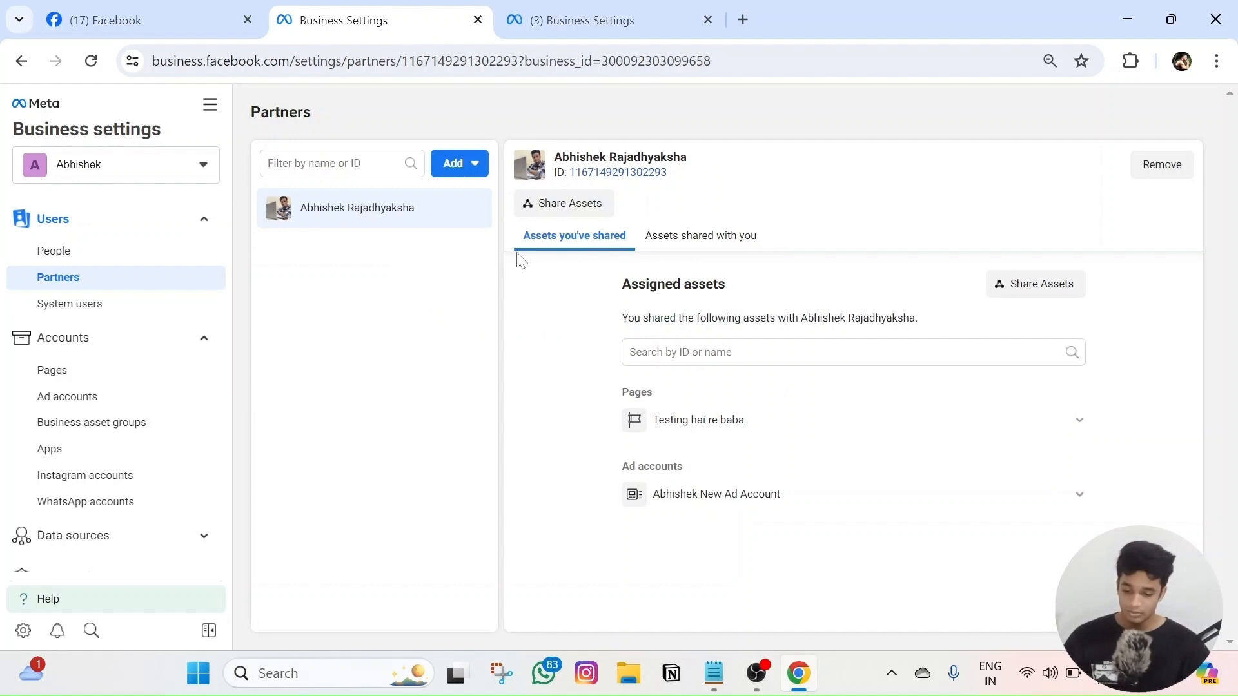
pyautogui.click(53, 251)
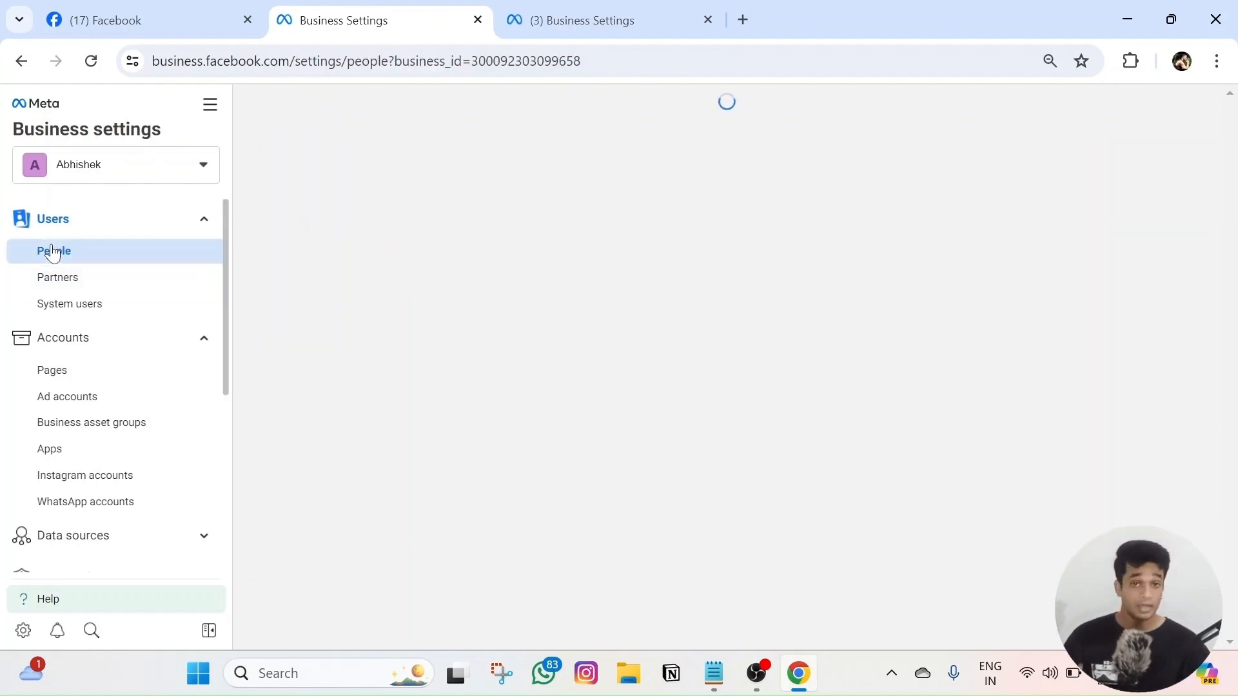
pyautogui.click(59, 279)
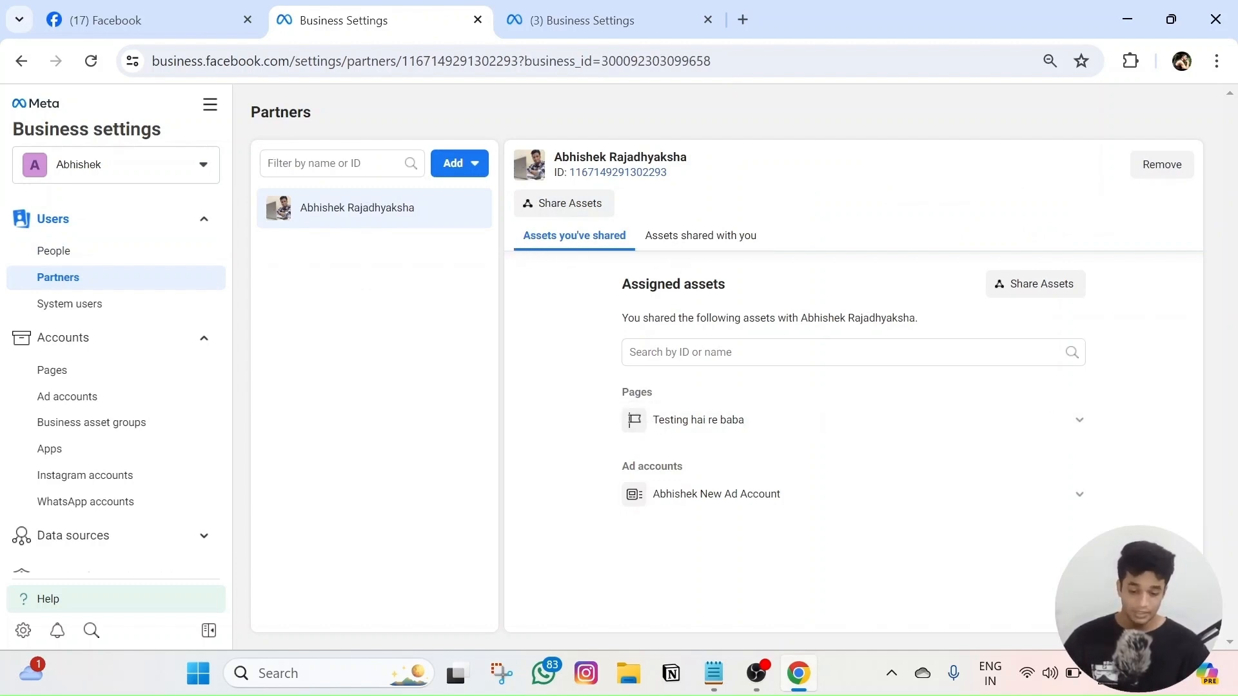
pyautogui.moveTo(685, 468); pyautogui.dragTo(565, 454)
pyautogui.click(559, 444)
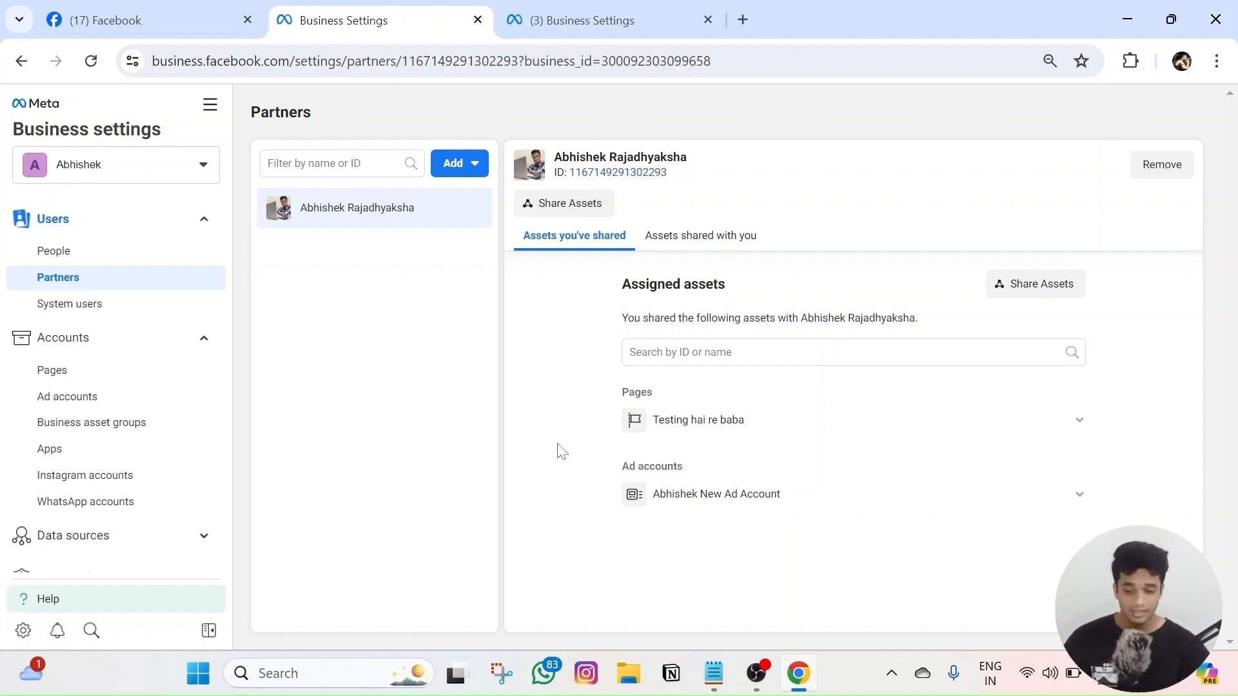
# - In the partner portfolio's tab, reload and view the assets shared with it
pyautogui.click(589, 6)
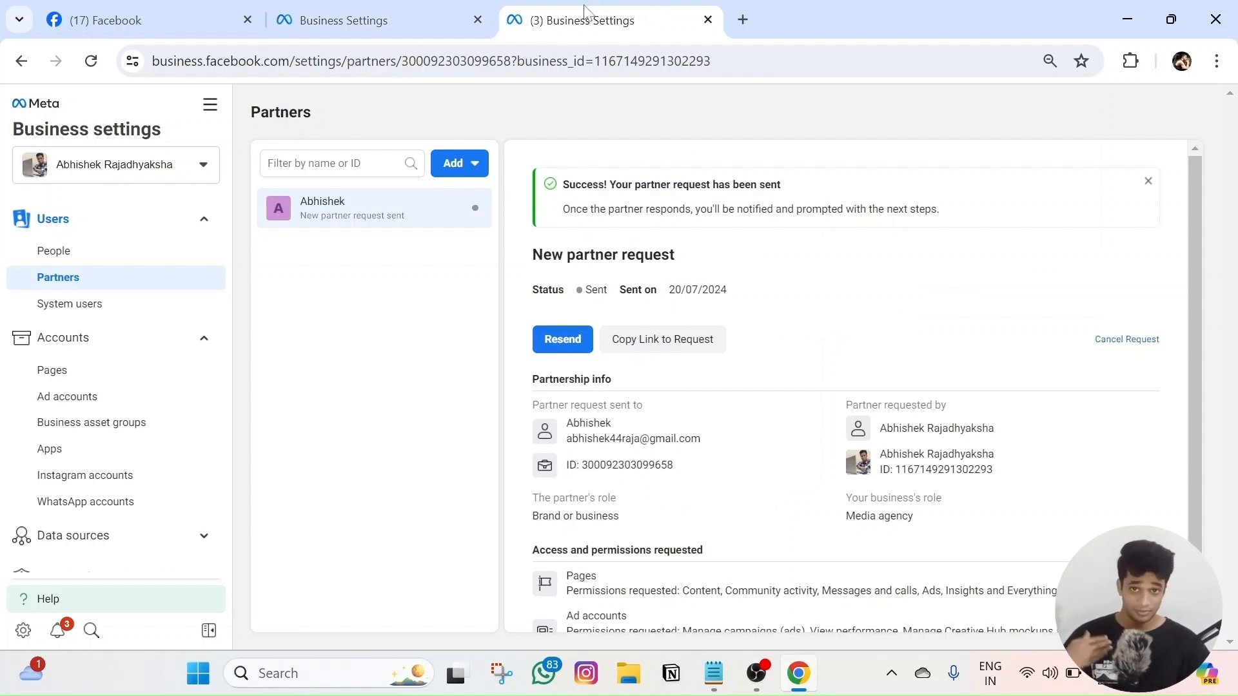
pyautogui.click(90, 66)
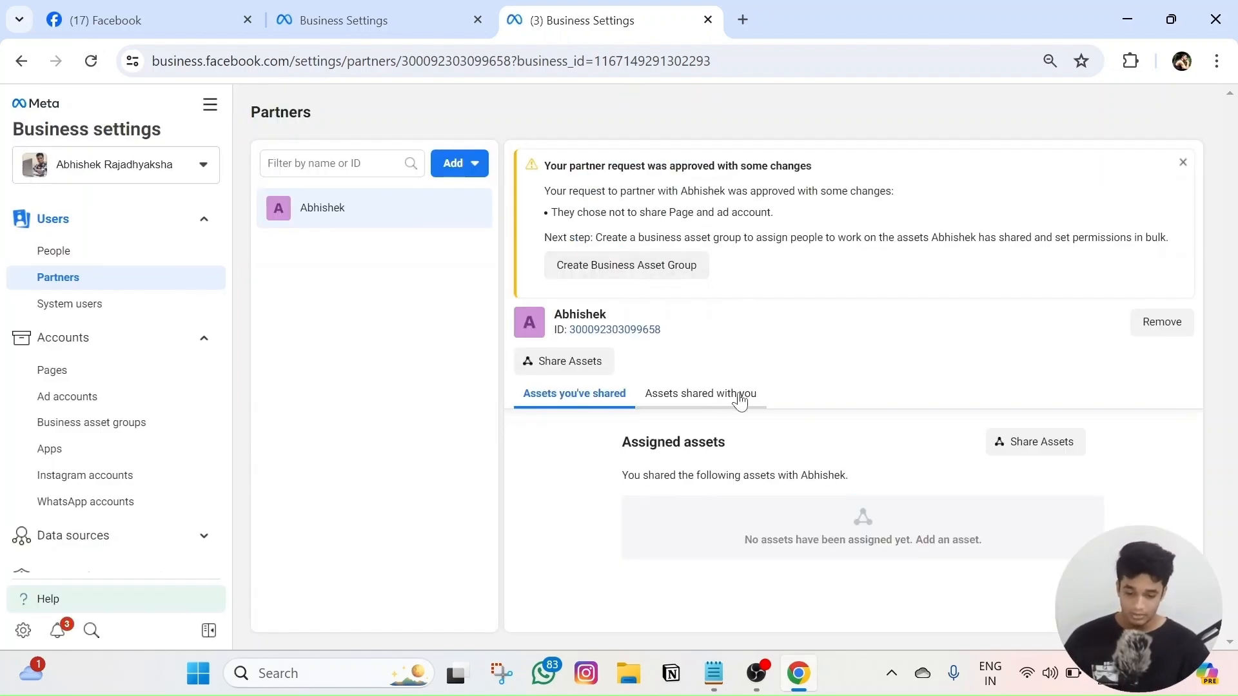
pyautogui.click(701, 401)
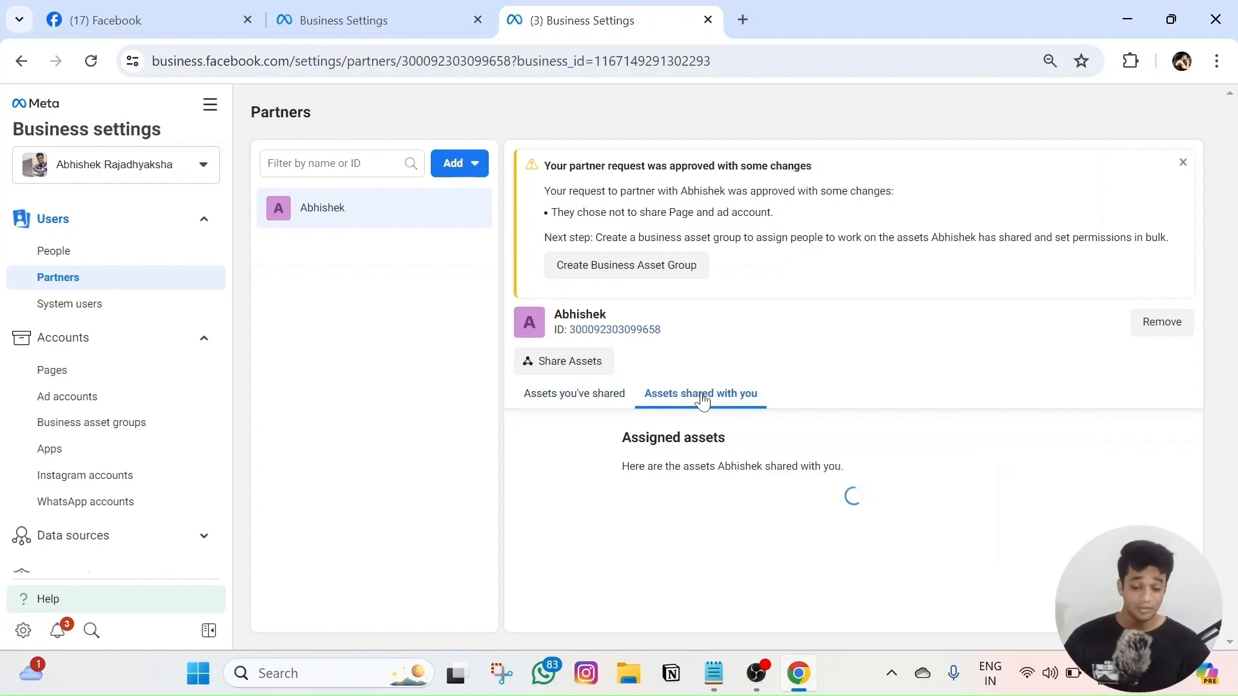
pyautogui.scroll(-1, 671, 545)
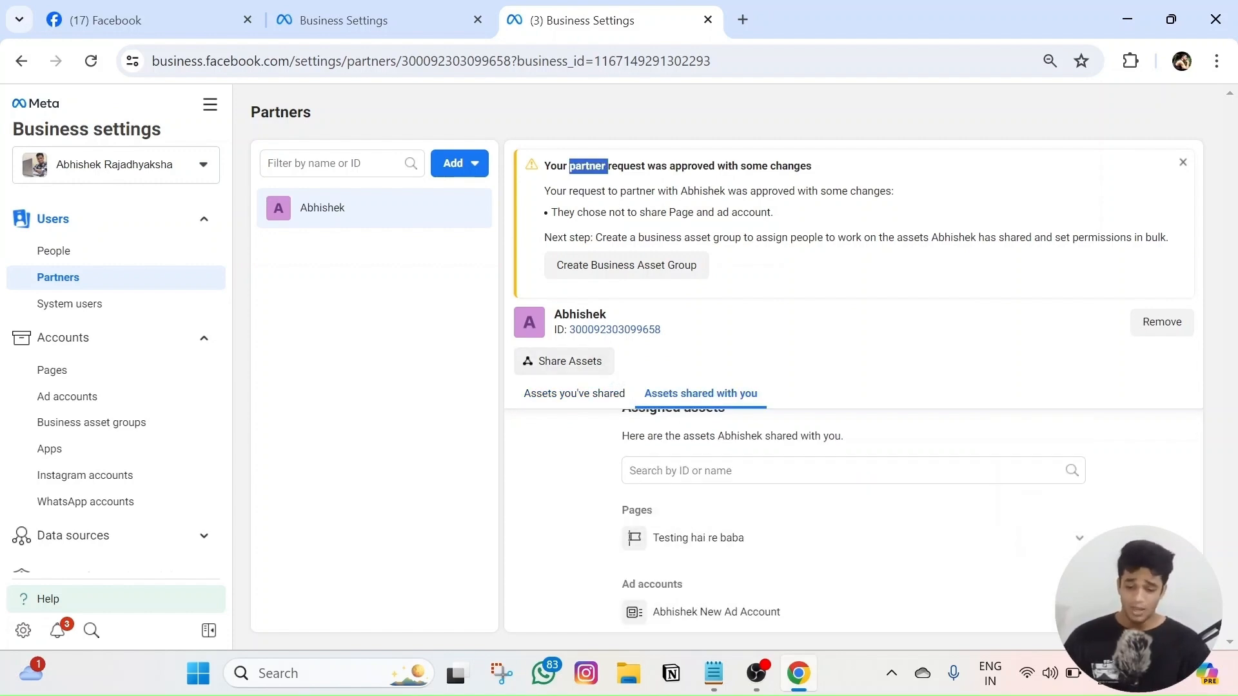
pyautogui.tripleClick(588, 165)
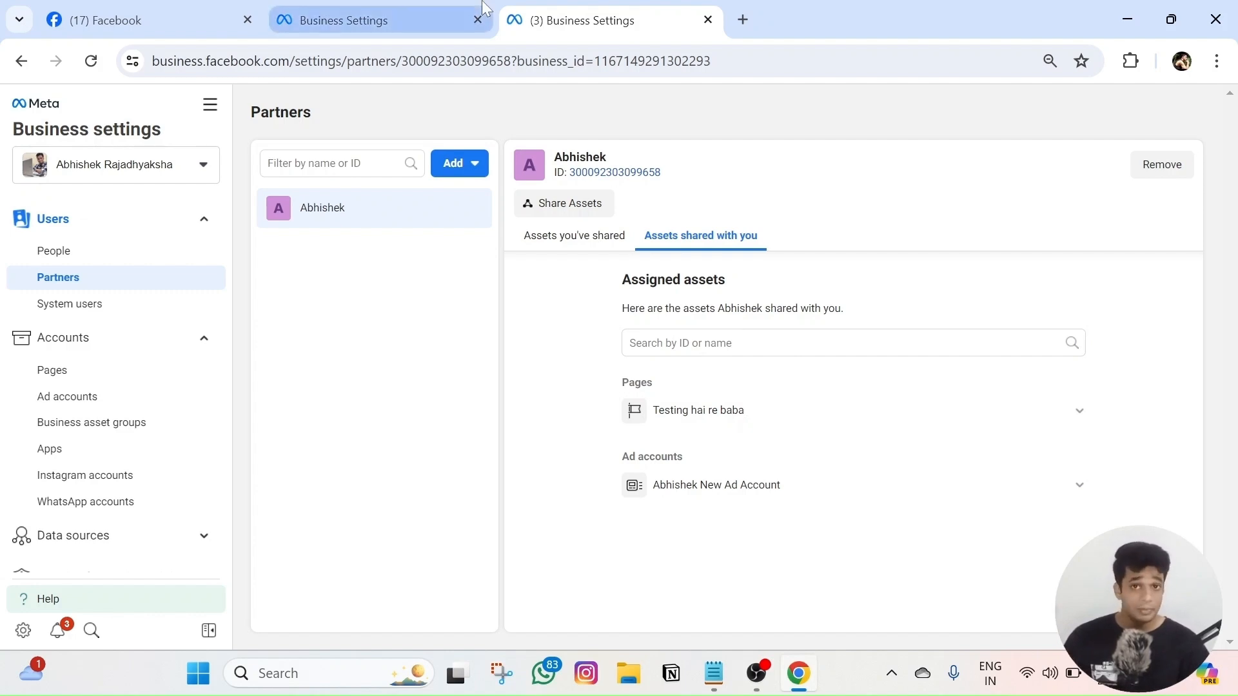
pyautogui.moveTo(484, 7)
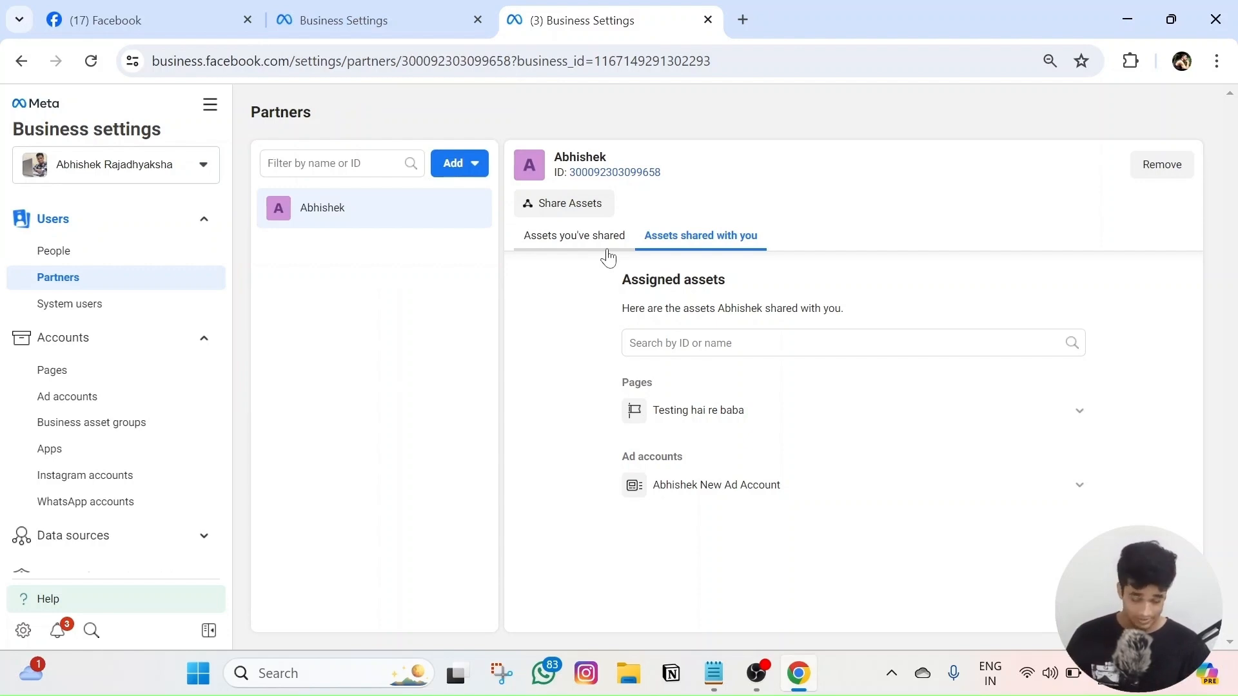
# - Show the partner portfolio's Ad accounts list containing the shared new ad account
pyautogui.click(109, 401)
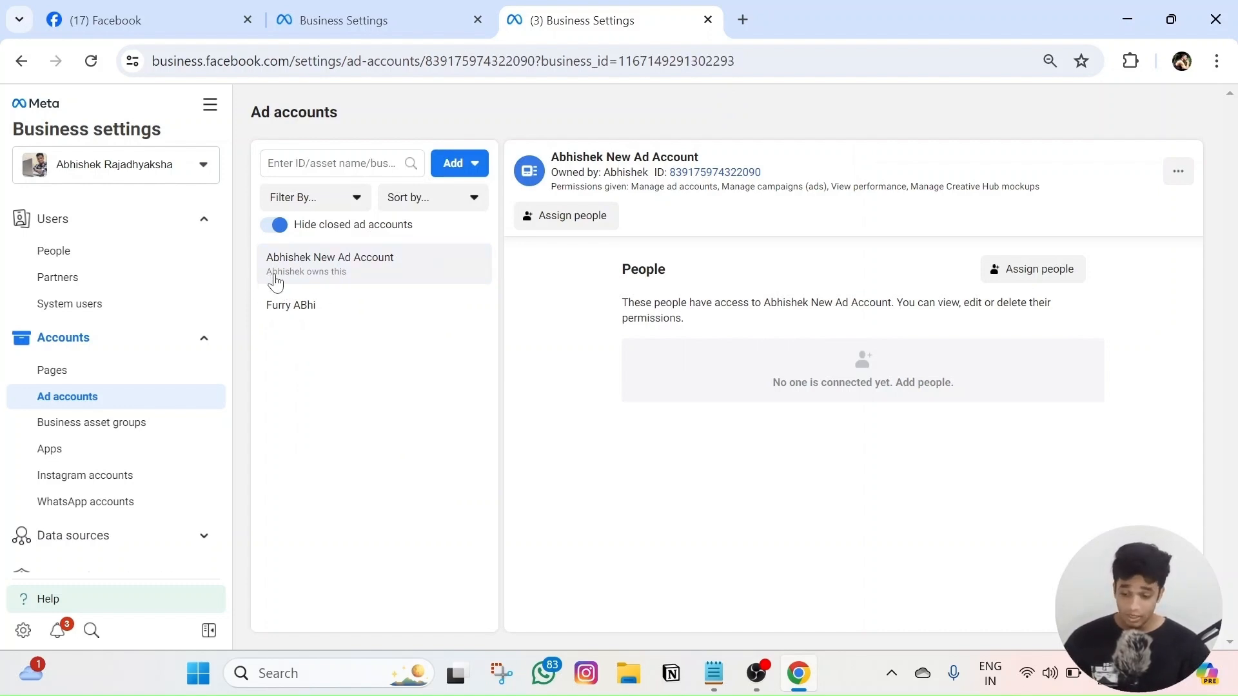
pyautogui.click(361, 20)
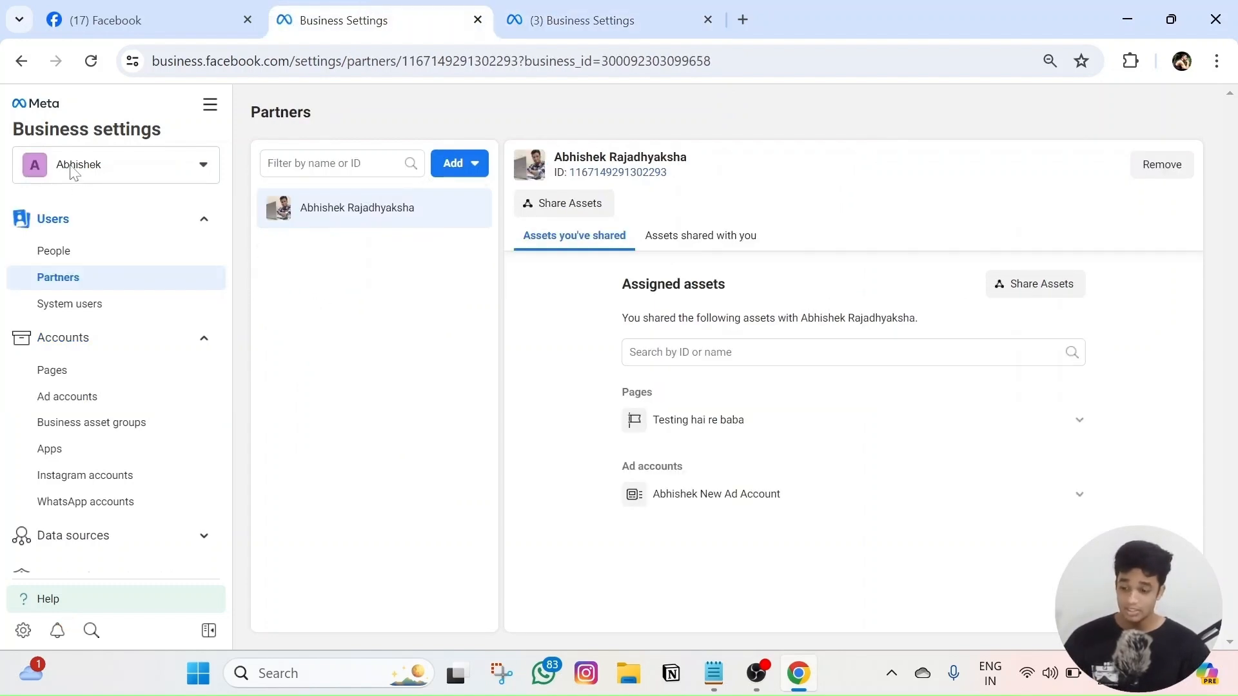
pyautogui.click(526, 9)
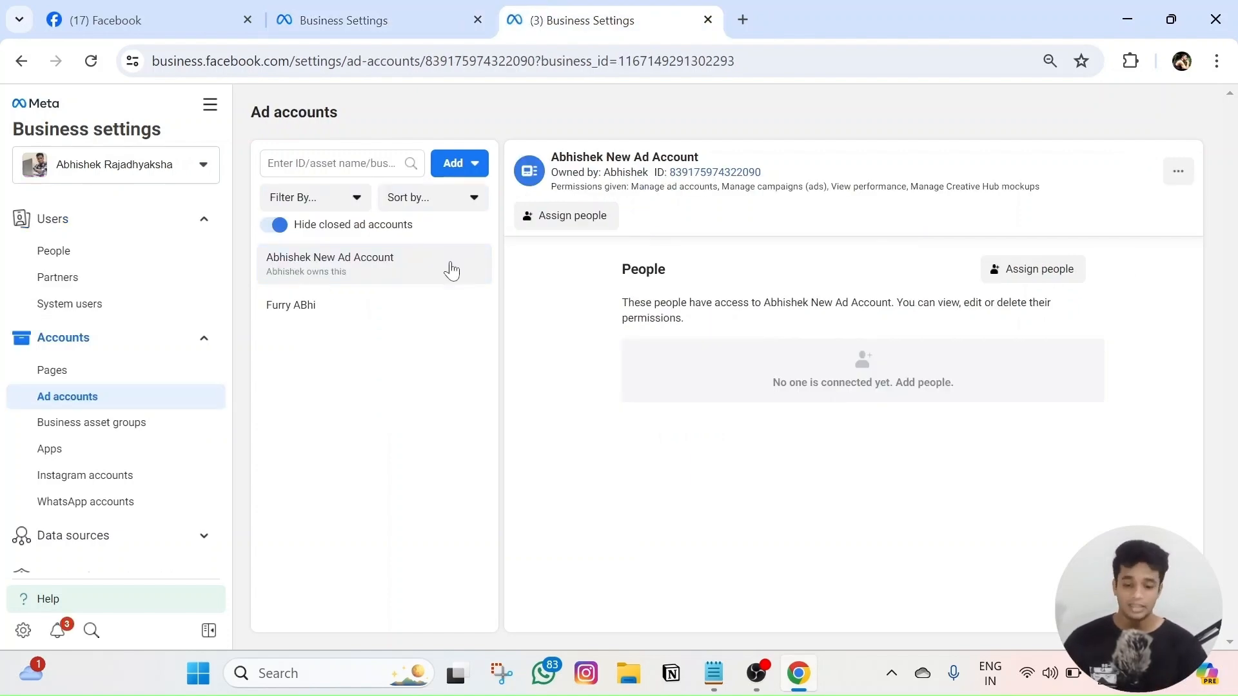
# - Assign one person to the shared new ad account with full control
pyautogui.click(1014, 279)
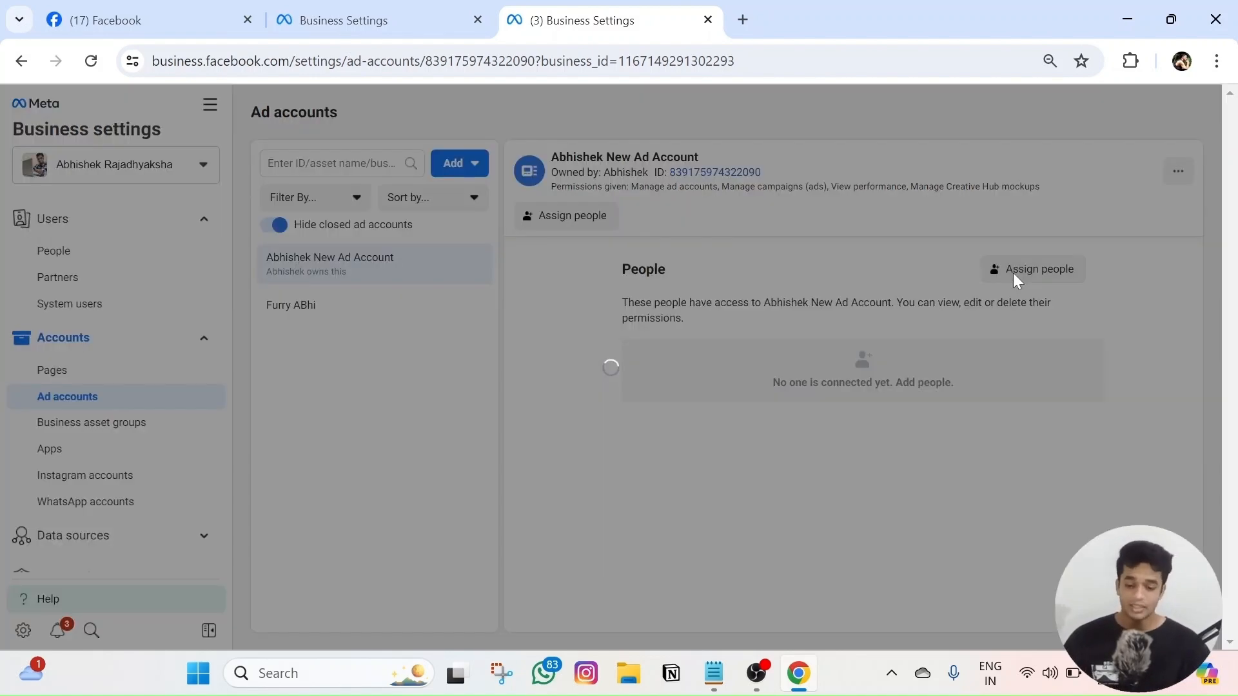
pyautogui.click(379, 296)
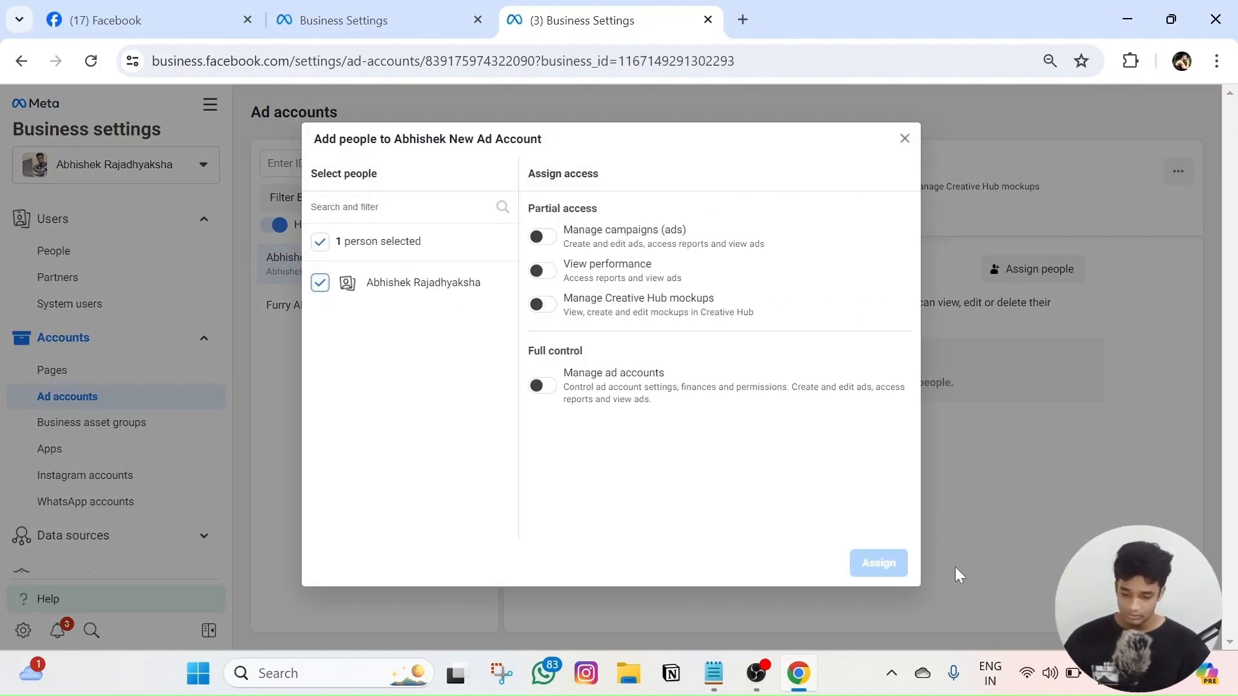
pyautogui.click(542, 386)
pyautogui.click(877, 563)
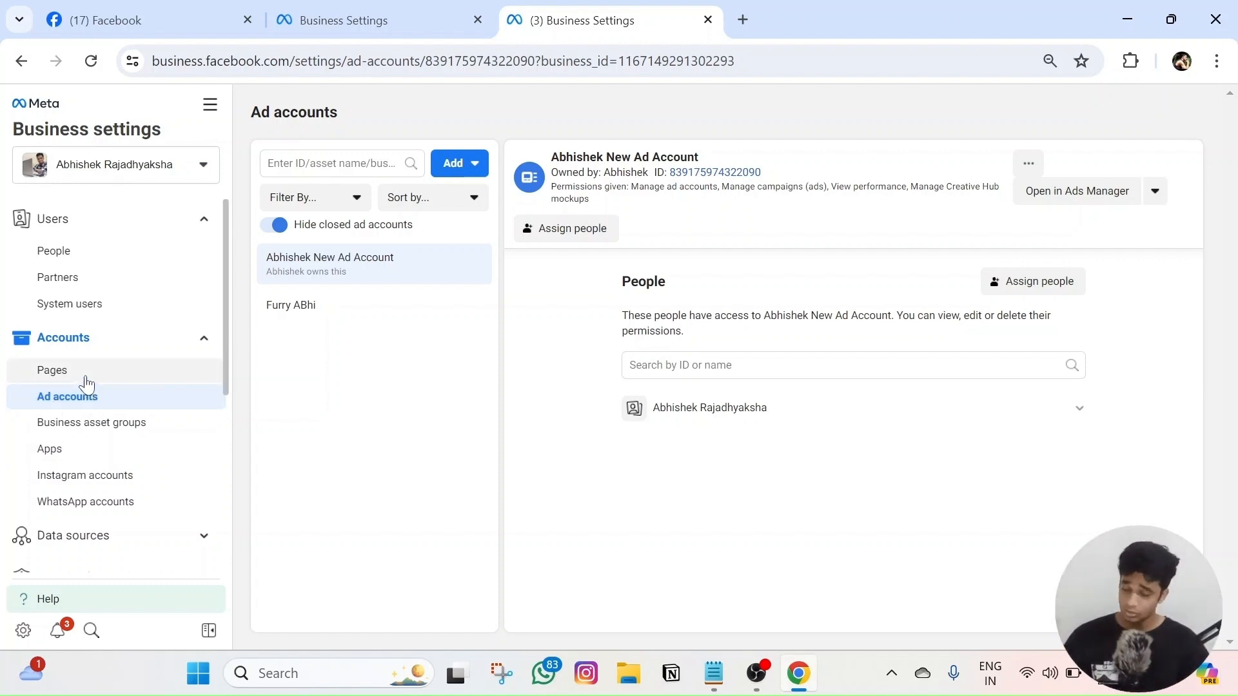
pyautogui.click(90, 373)
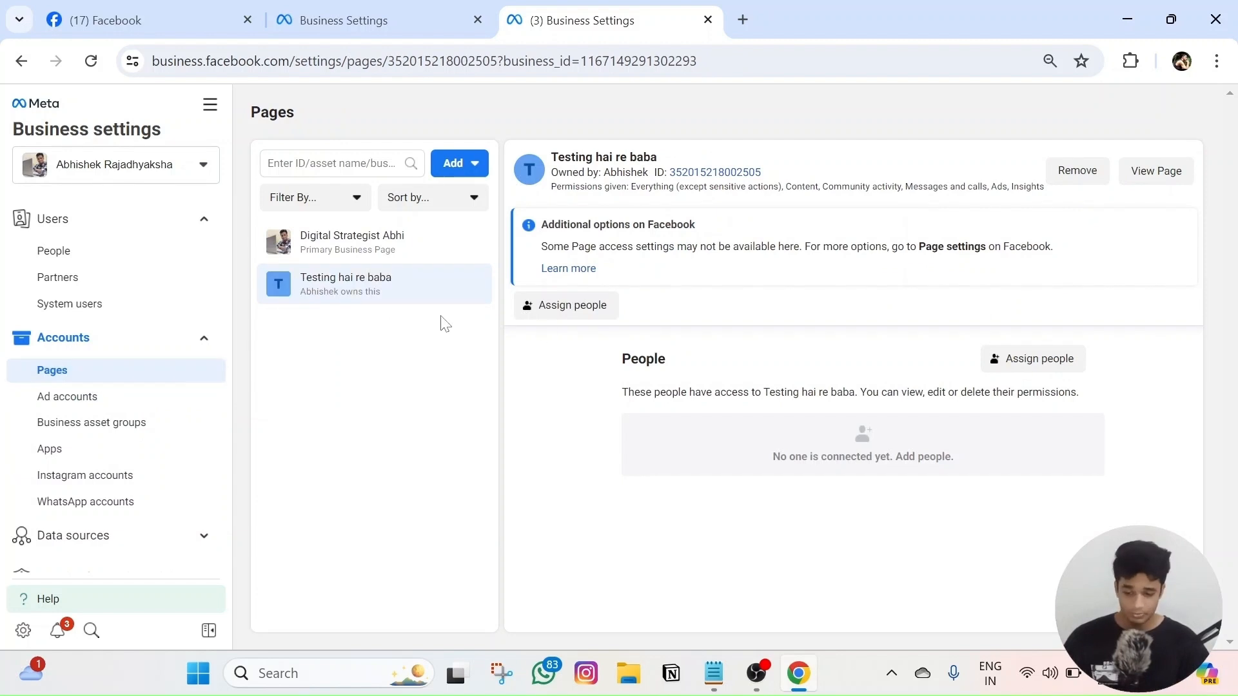
pyautogui.click(139, 406)
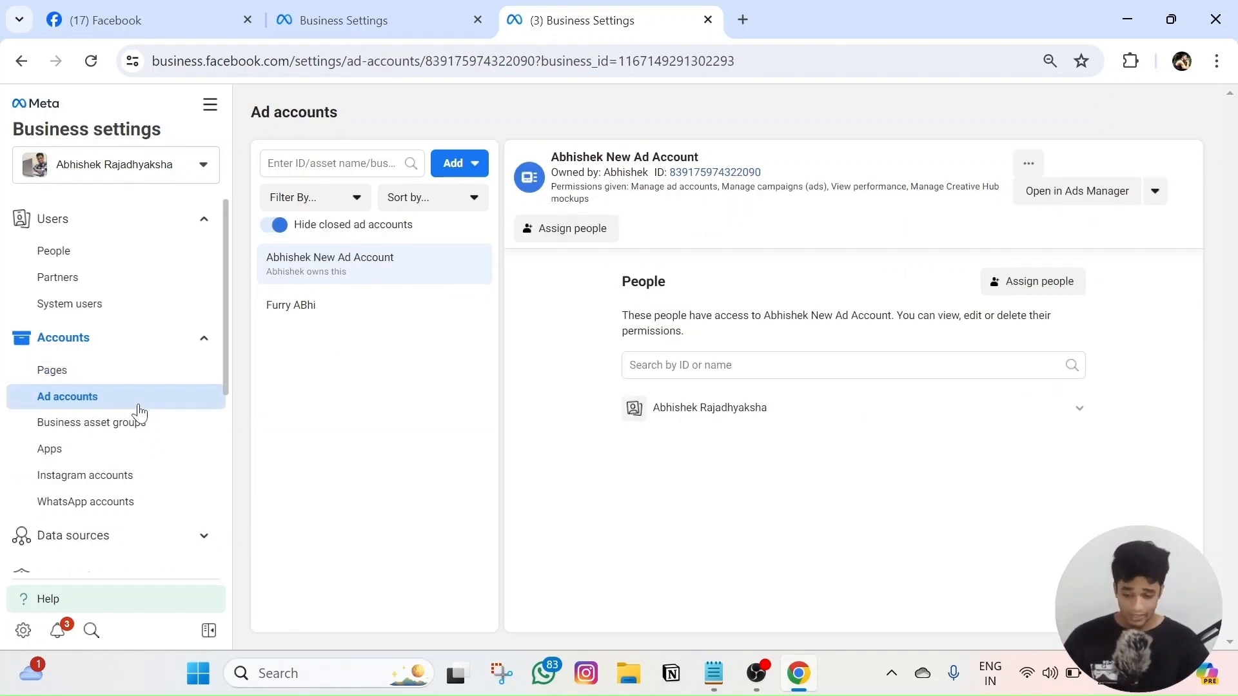
pyautogui.click(127, 535)
pyautogui.scroll(-2, 122, 503)
pyautogui.scroll(2, 119, 506)
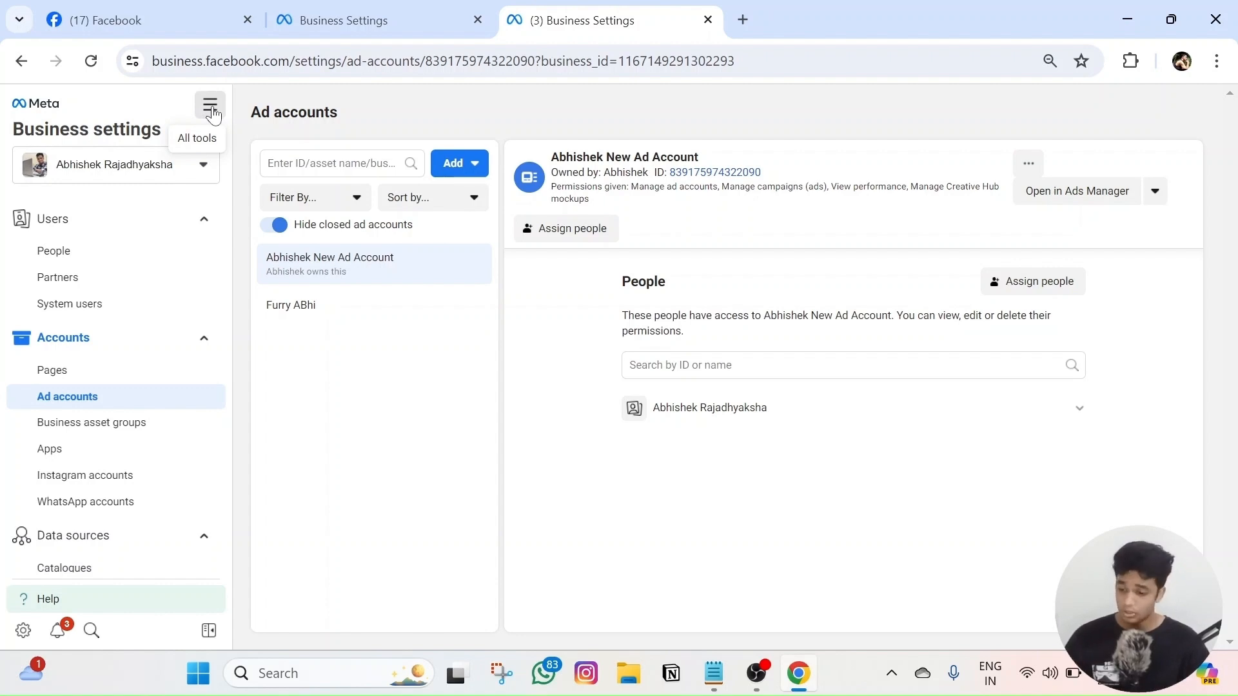
# - Open Ads Manager and switch to the new shared ad account
pyautogui.click(211, 110)
pyautogui.click(363, 190)
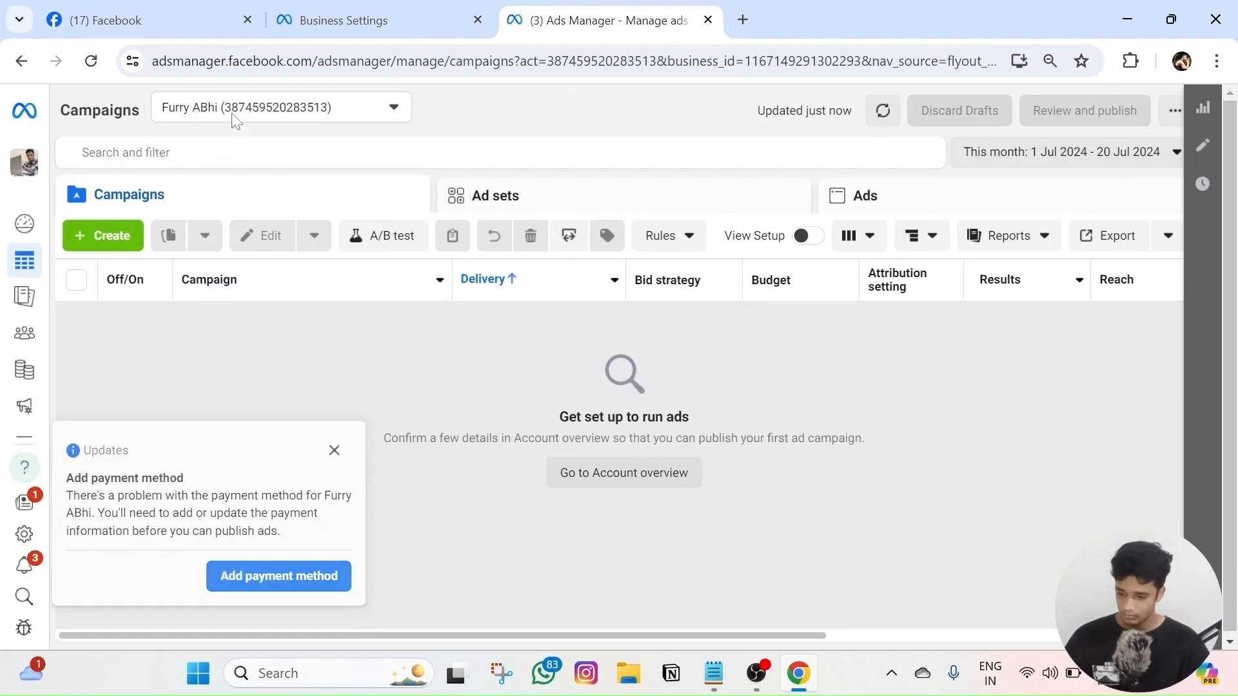
pyautogui.click(333, 442)
pyautogui.click(296, 122)
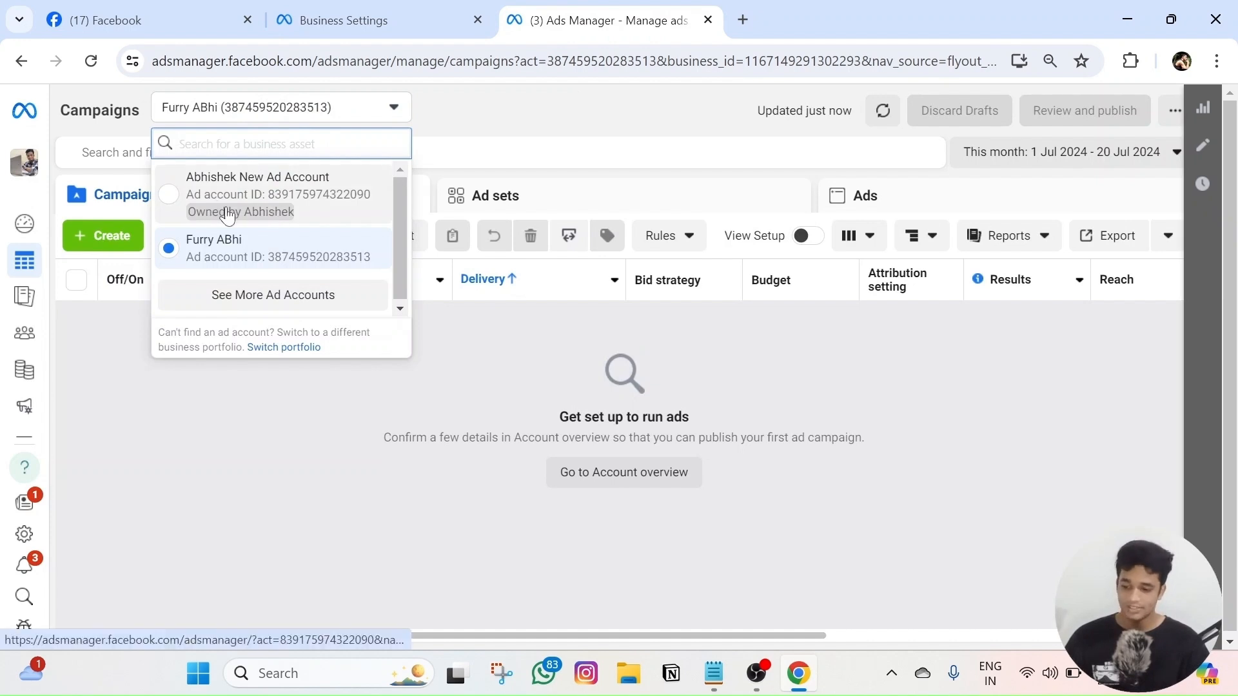
pyautogui.click(252, 213)
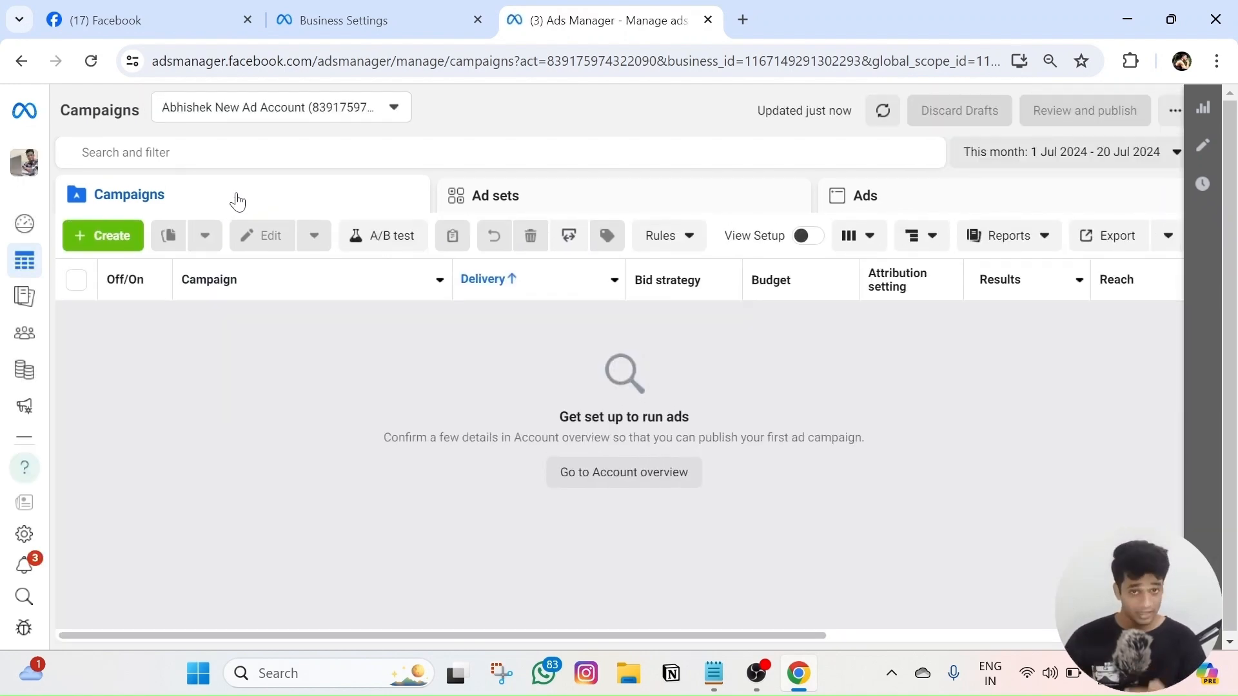
# - Start creating a campaign there, then return to the partner portfolio's settings tab
pyautogui.click(24, 162)
pyautogui.click(514, 371)
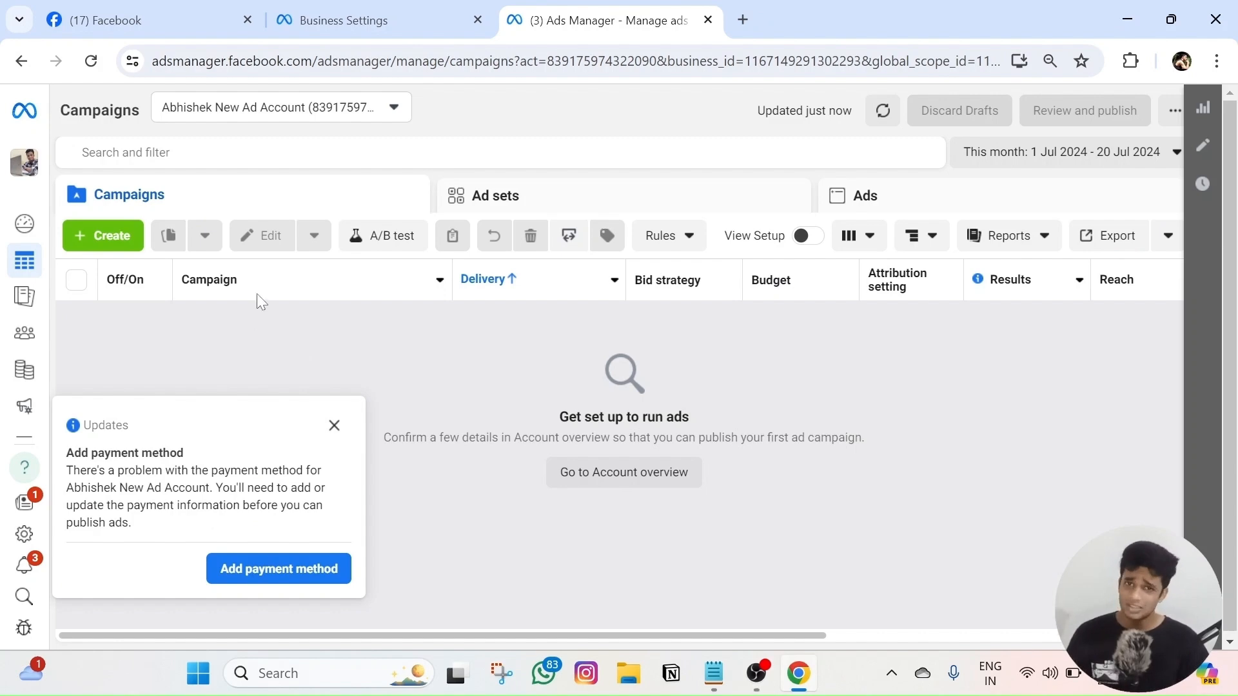
pyautogui.click(115, 234)
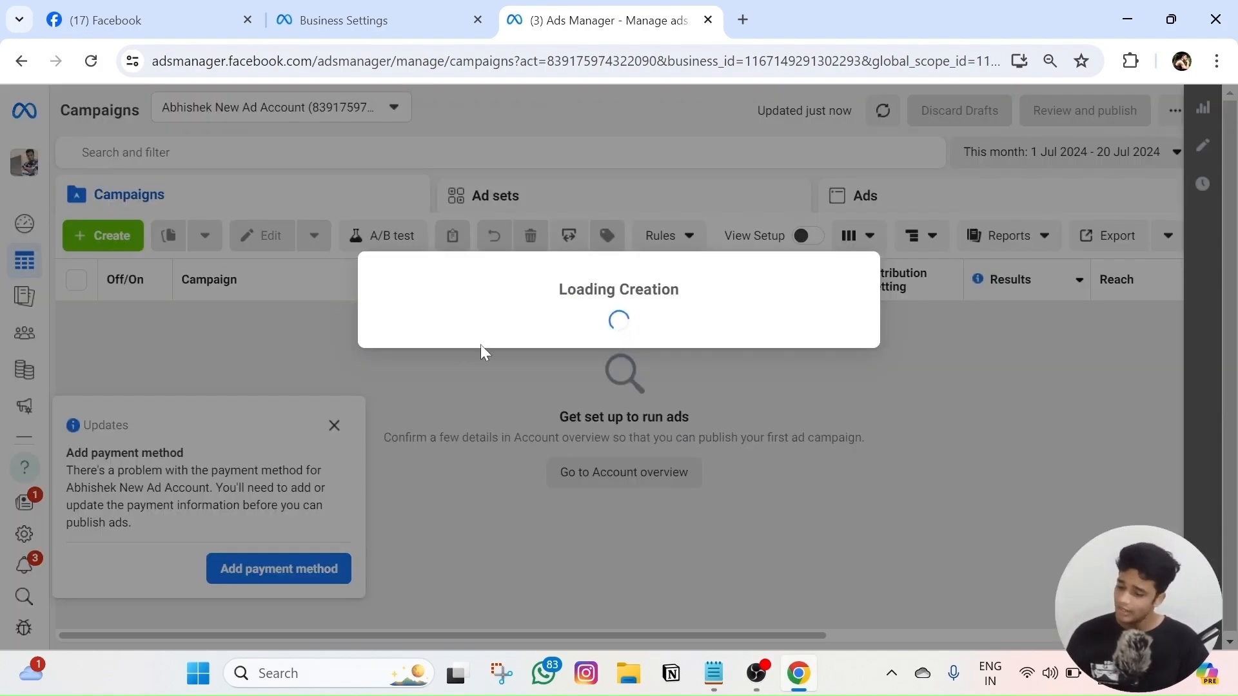
pyautogui.click(361, 21)
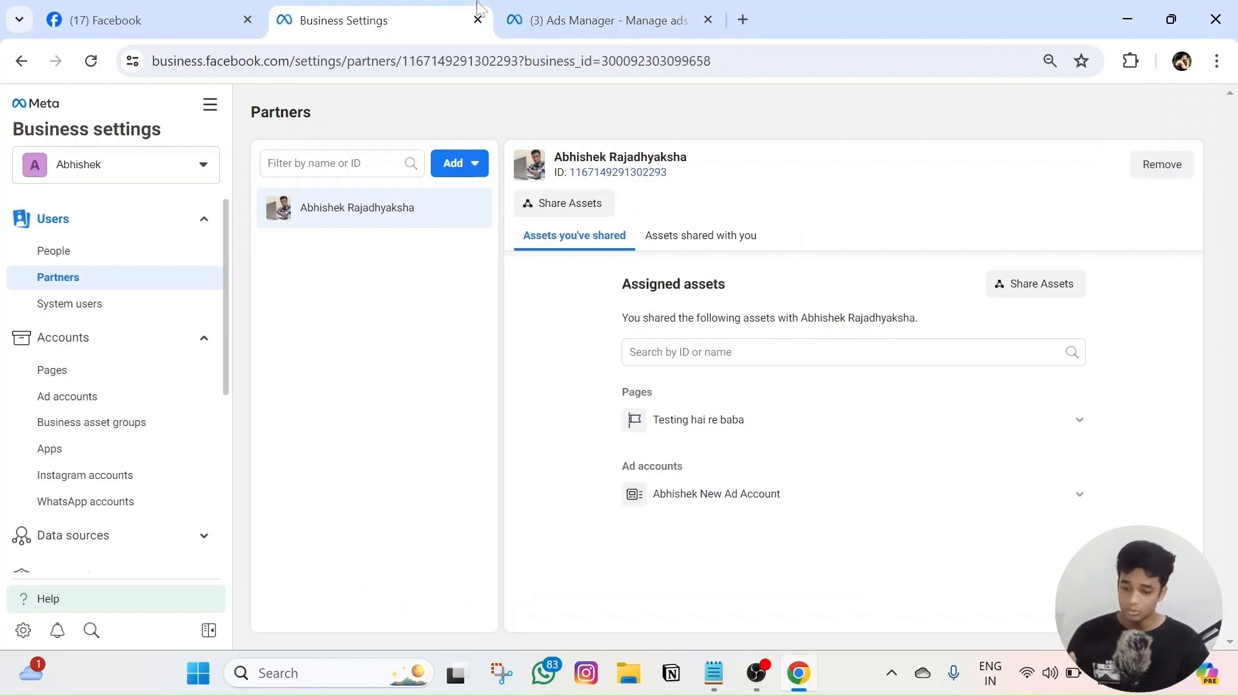
# - Close the campaign creation dialog and go from Ads Manager to Business Settings
pyautogui.click(606, 19)
pyautogui.click(855, 128)
pyautogui.click(24, 162)
pyautogui.click(198, 351)
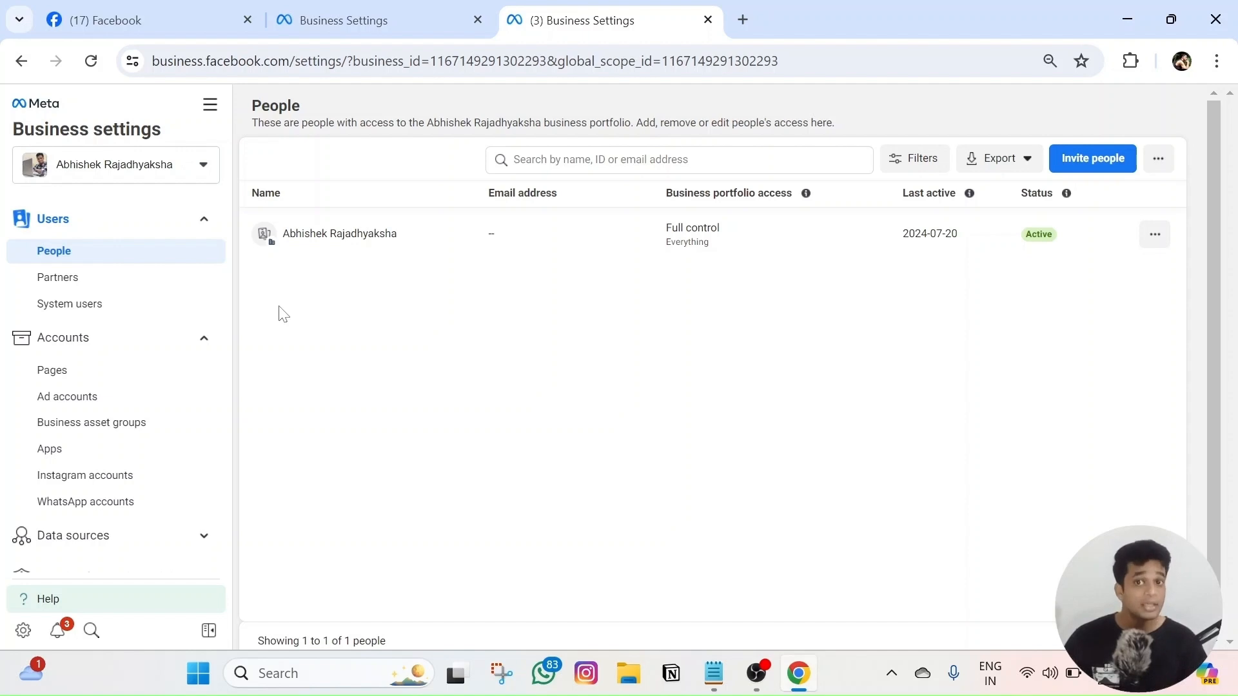
# - View the Ad accounts, the Testing hai re baba Page details, then Ad accounts again
pyautogui.click(68, 396)
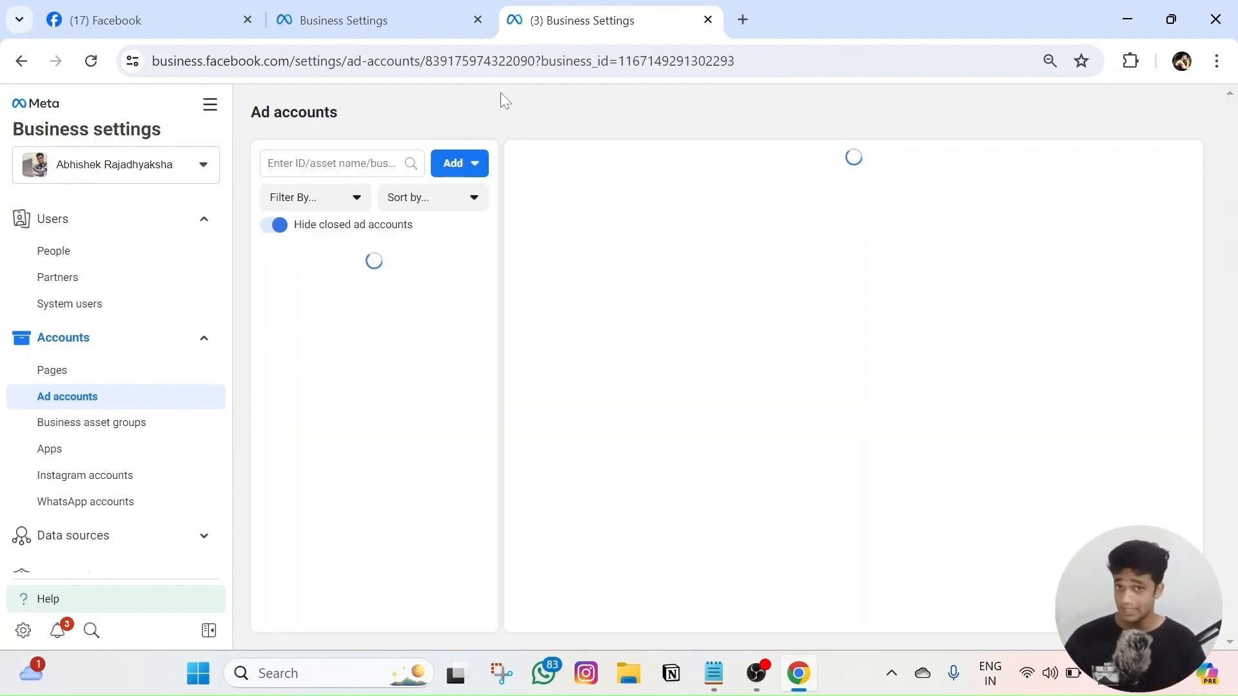
pyautogui.click(124, 380)
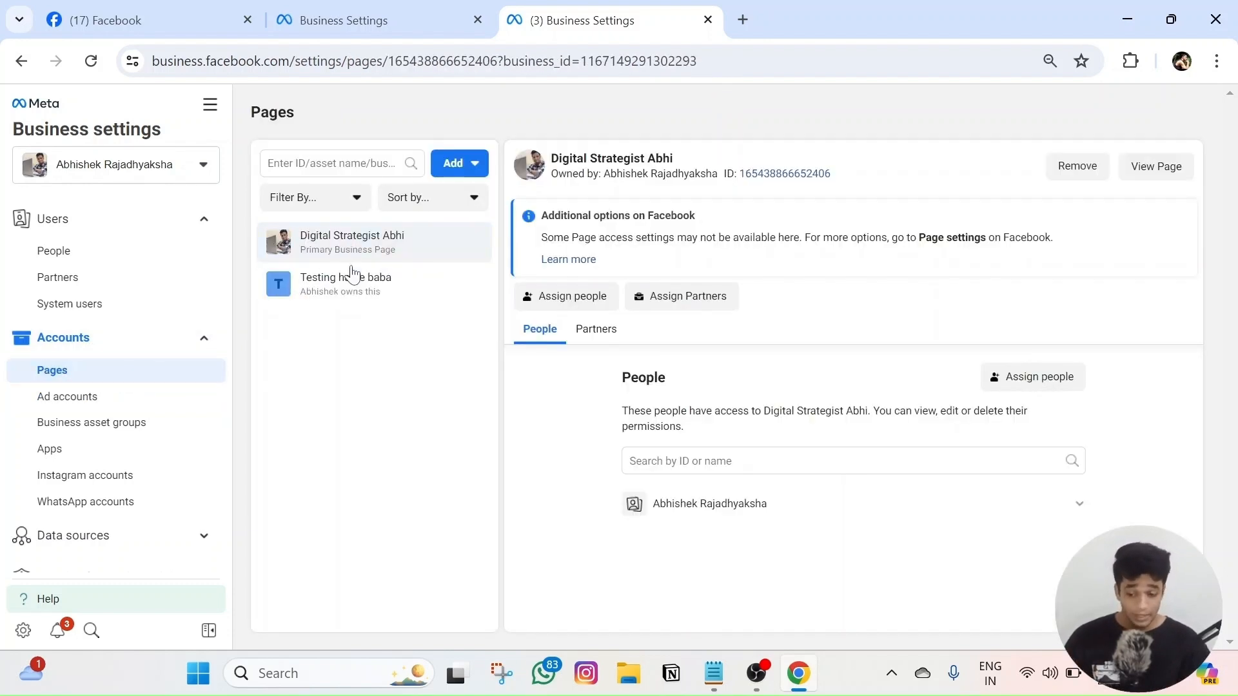
pyautogui.click(352, 276)
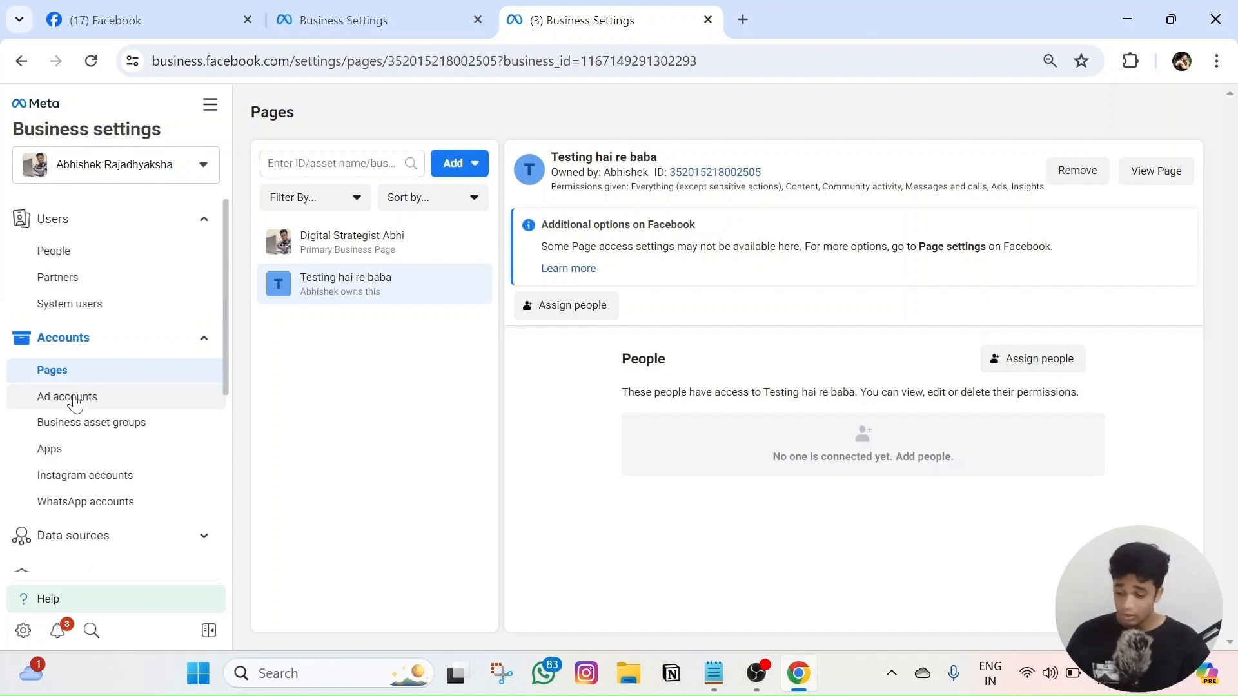
pyautogui.click(75, 400)
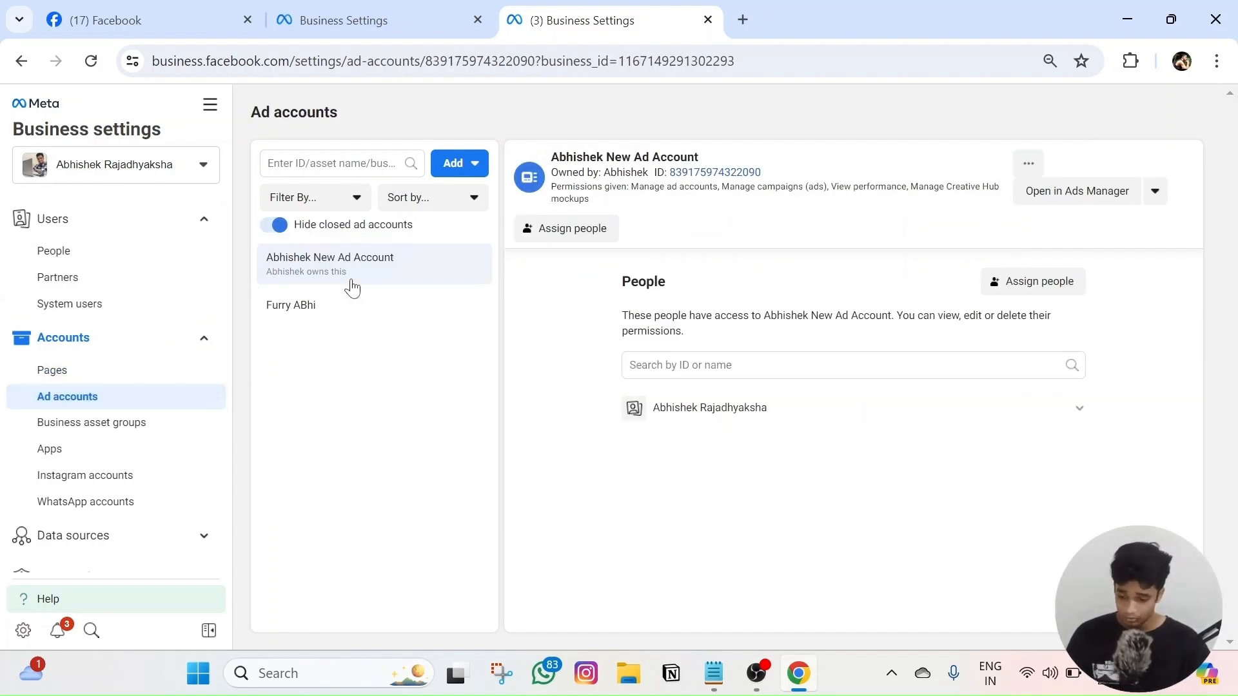
pyautogui.click(471, 163)
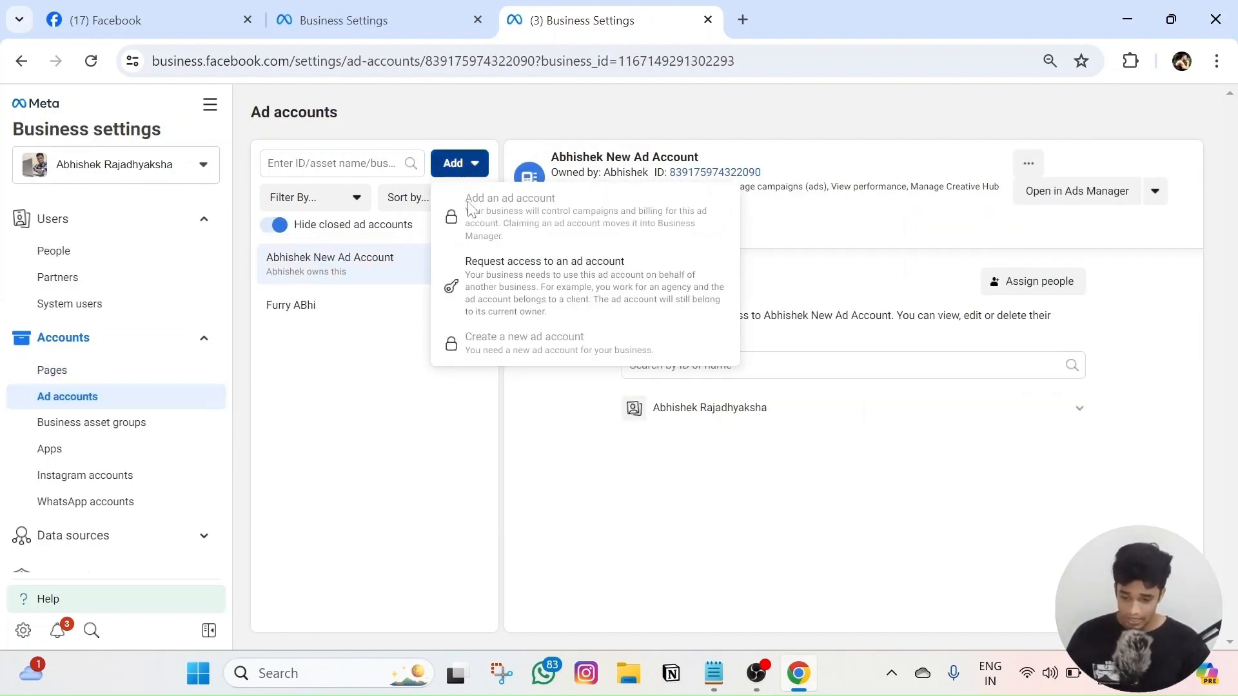
pyautogui.click(512, 300)
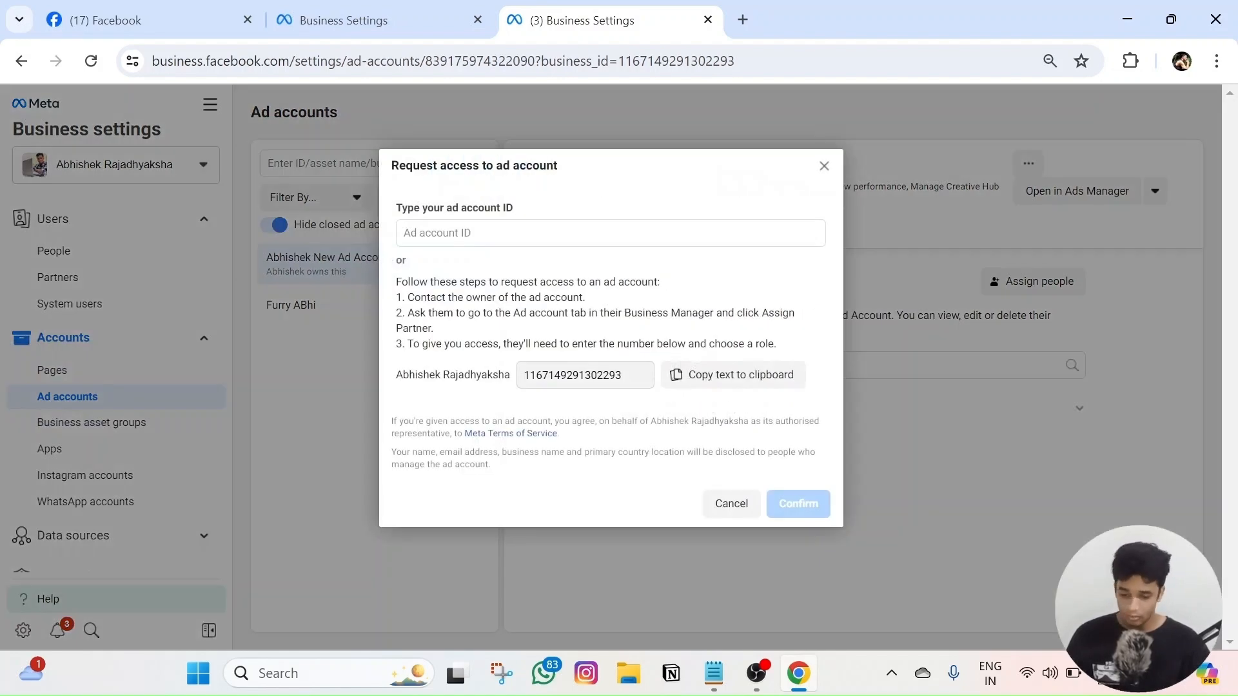
pyautogui.click(369, 11)
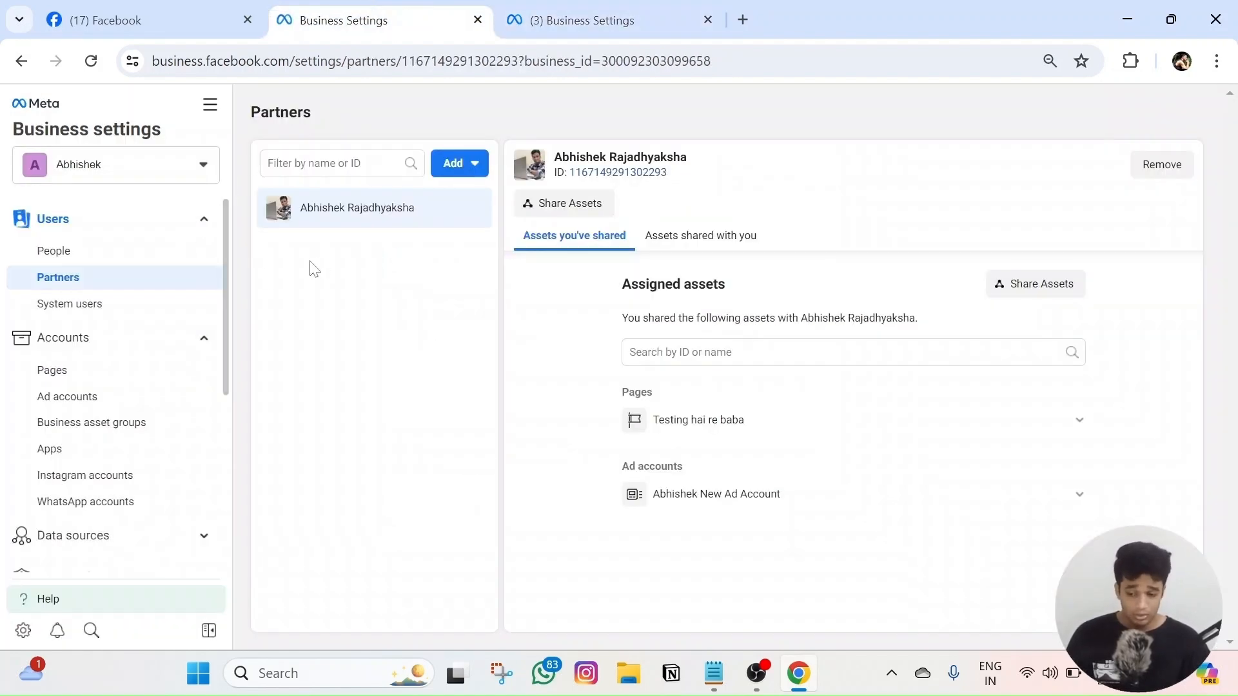
pyautogui.click(87, 397)
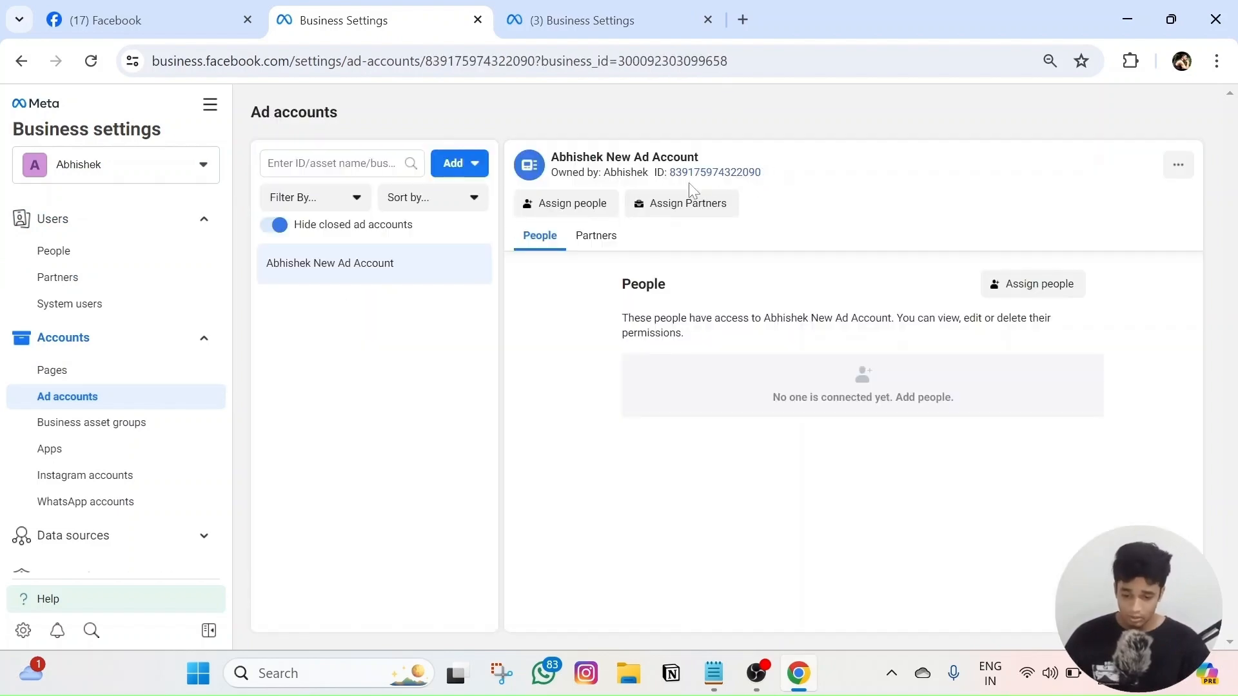
pyautogui.click(693, 173)
pyautogui.click(594, 20)
pyautogui.hotkey('ctrl', 'v')
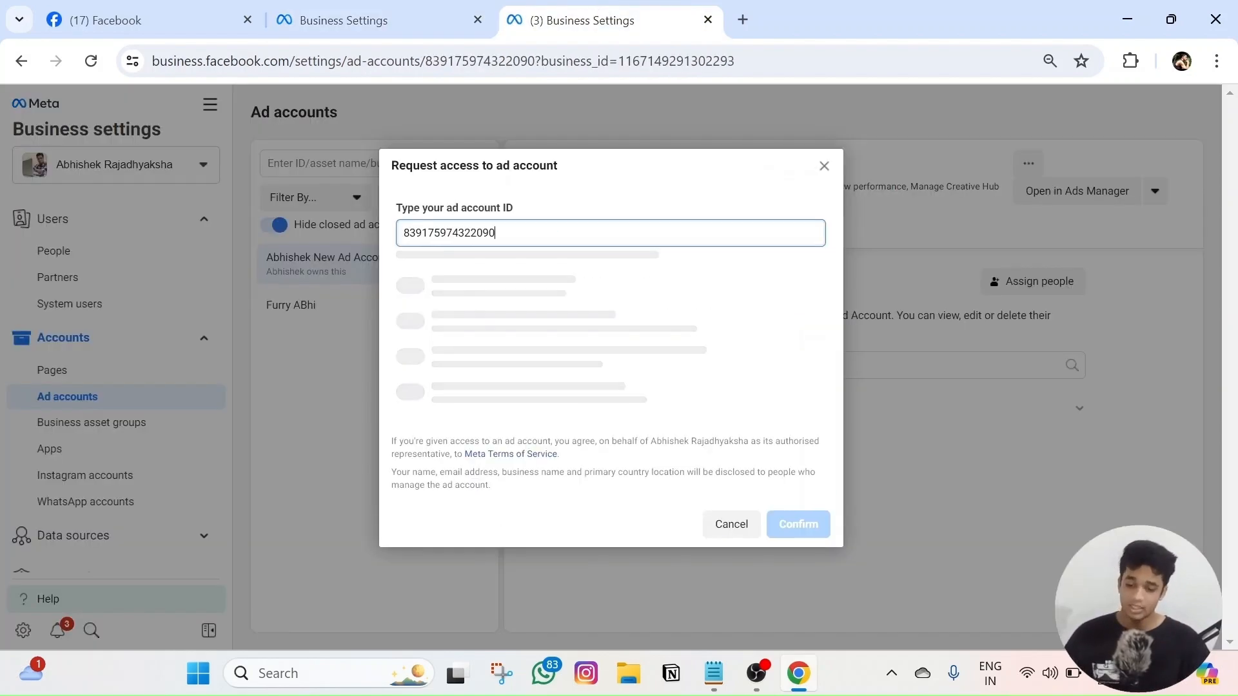
pyautogui.click(410, 432)
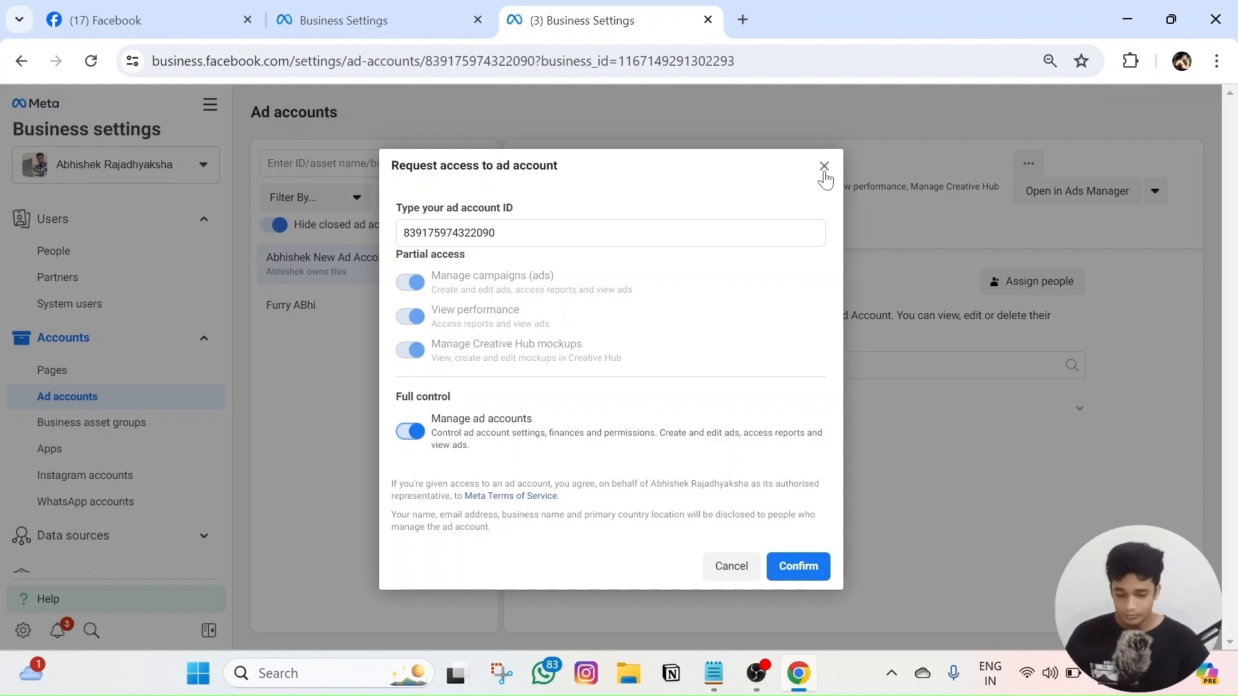
pyautogui.click(823, 166)
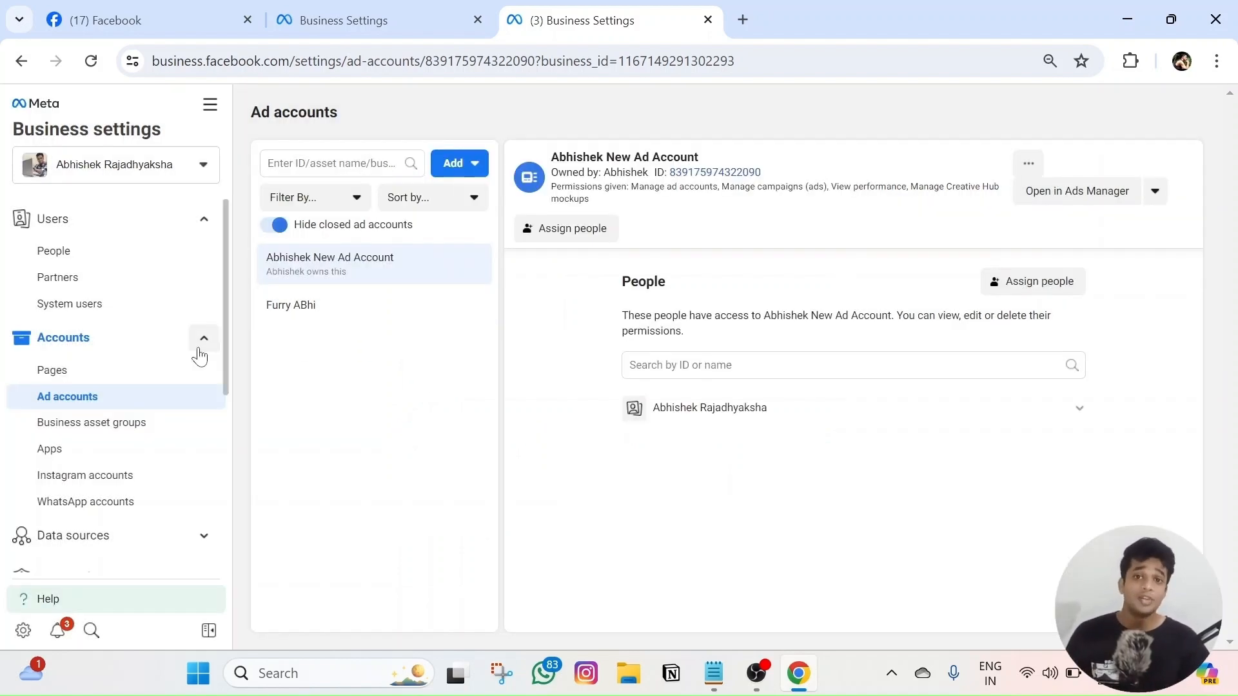
# - Check the Pages list and its add options, then bring up the Partners list
pyautogui.click(68, 369)
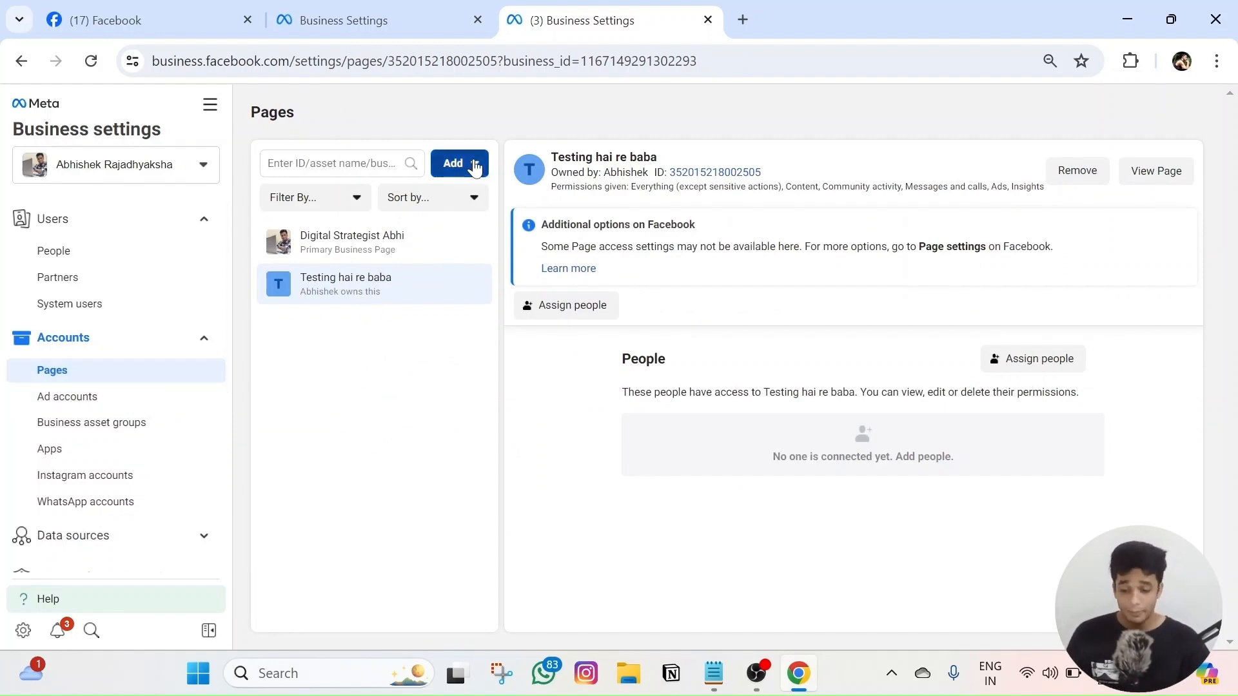
pyautogui.click(474, 165)
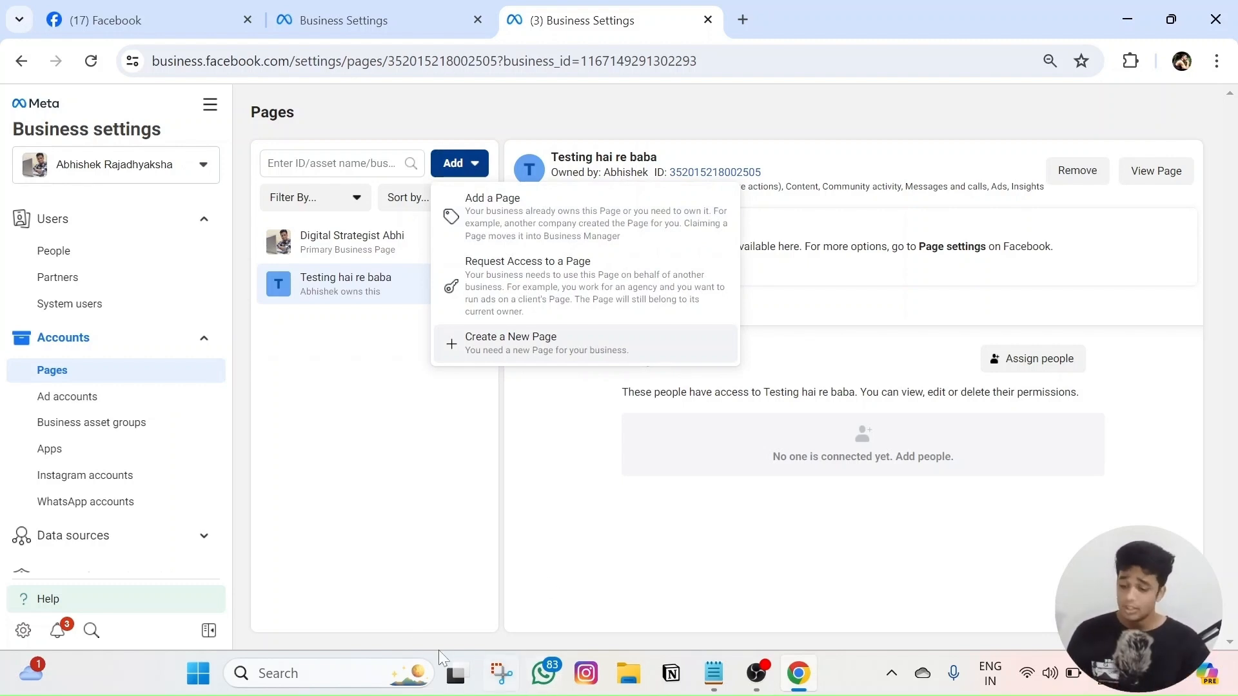
pyautogui.click(354, 613)
pyautogui.click(142, 294)
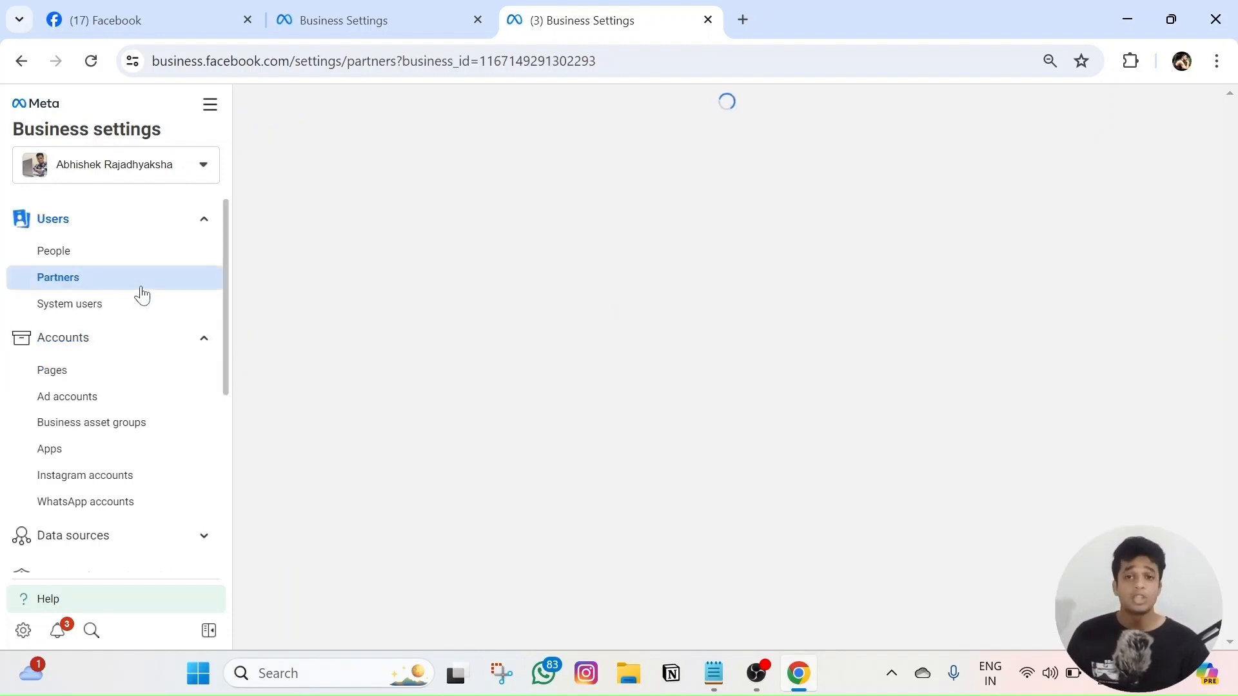